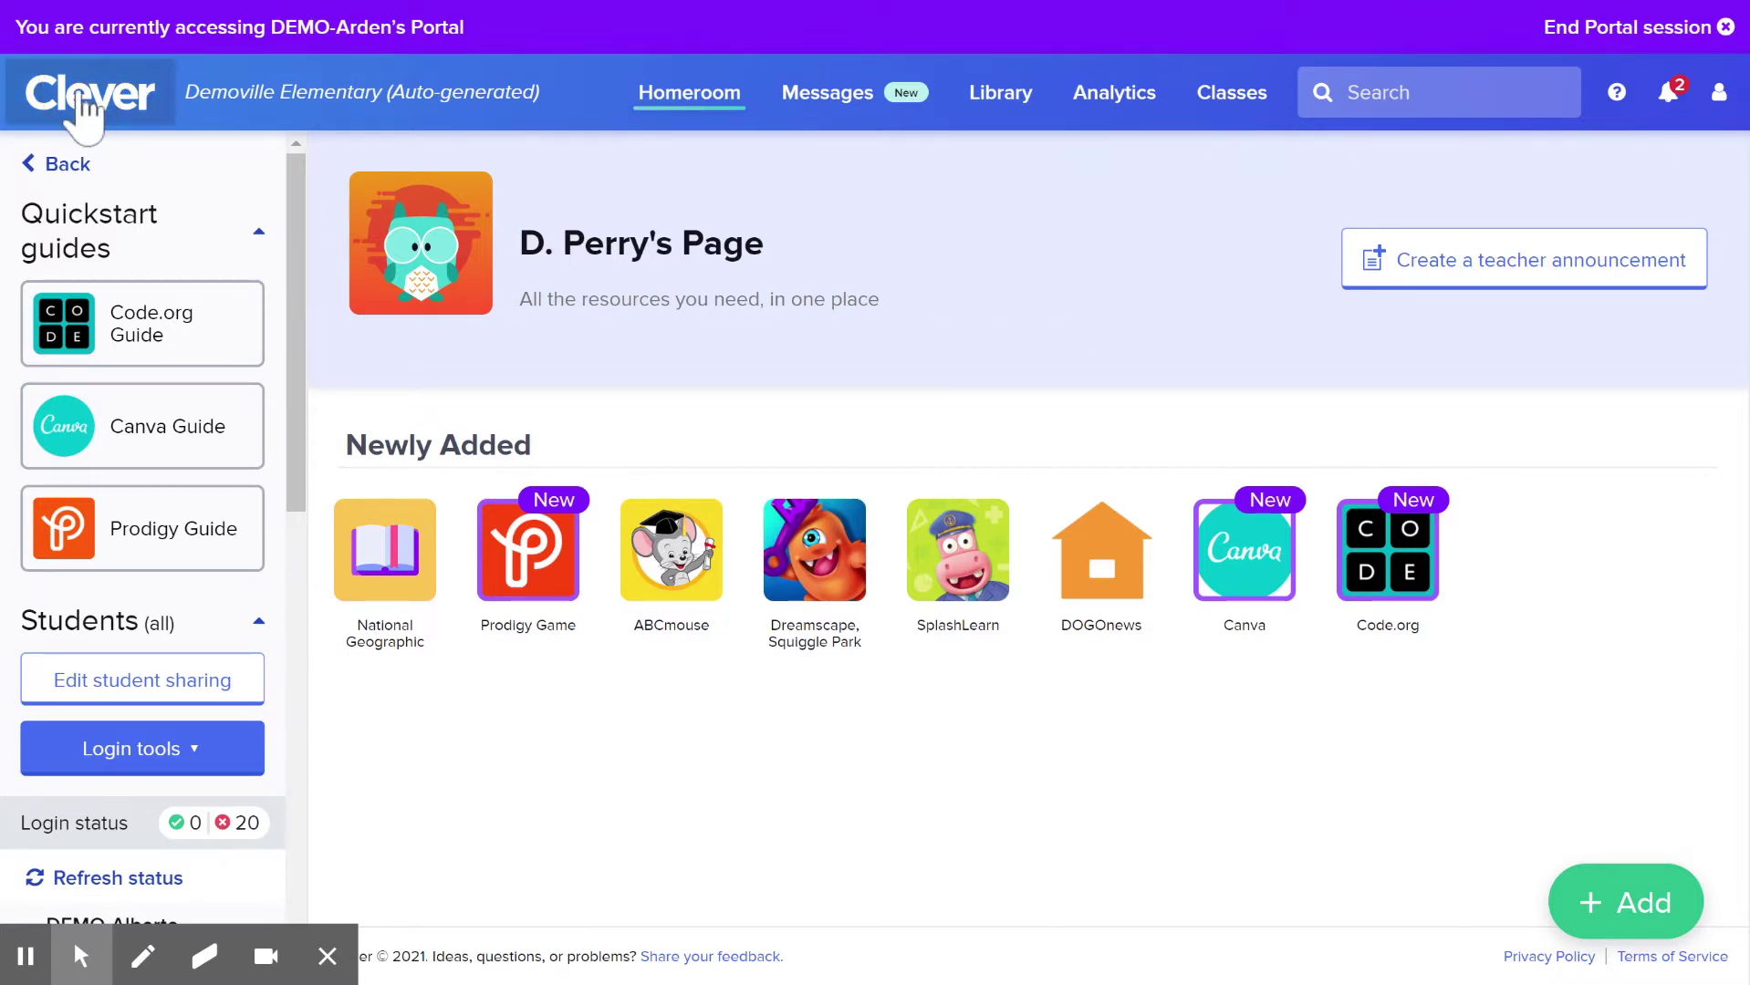
click(89, 93)
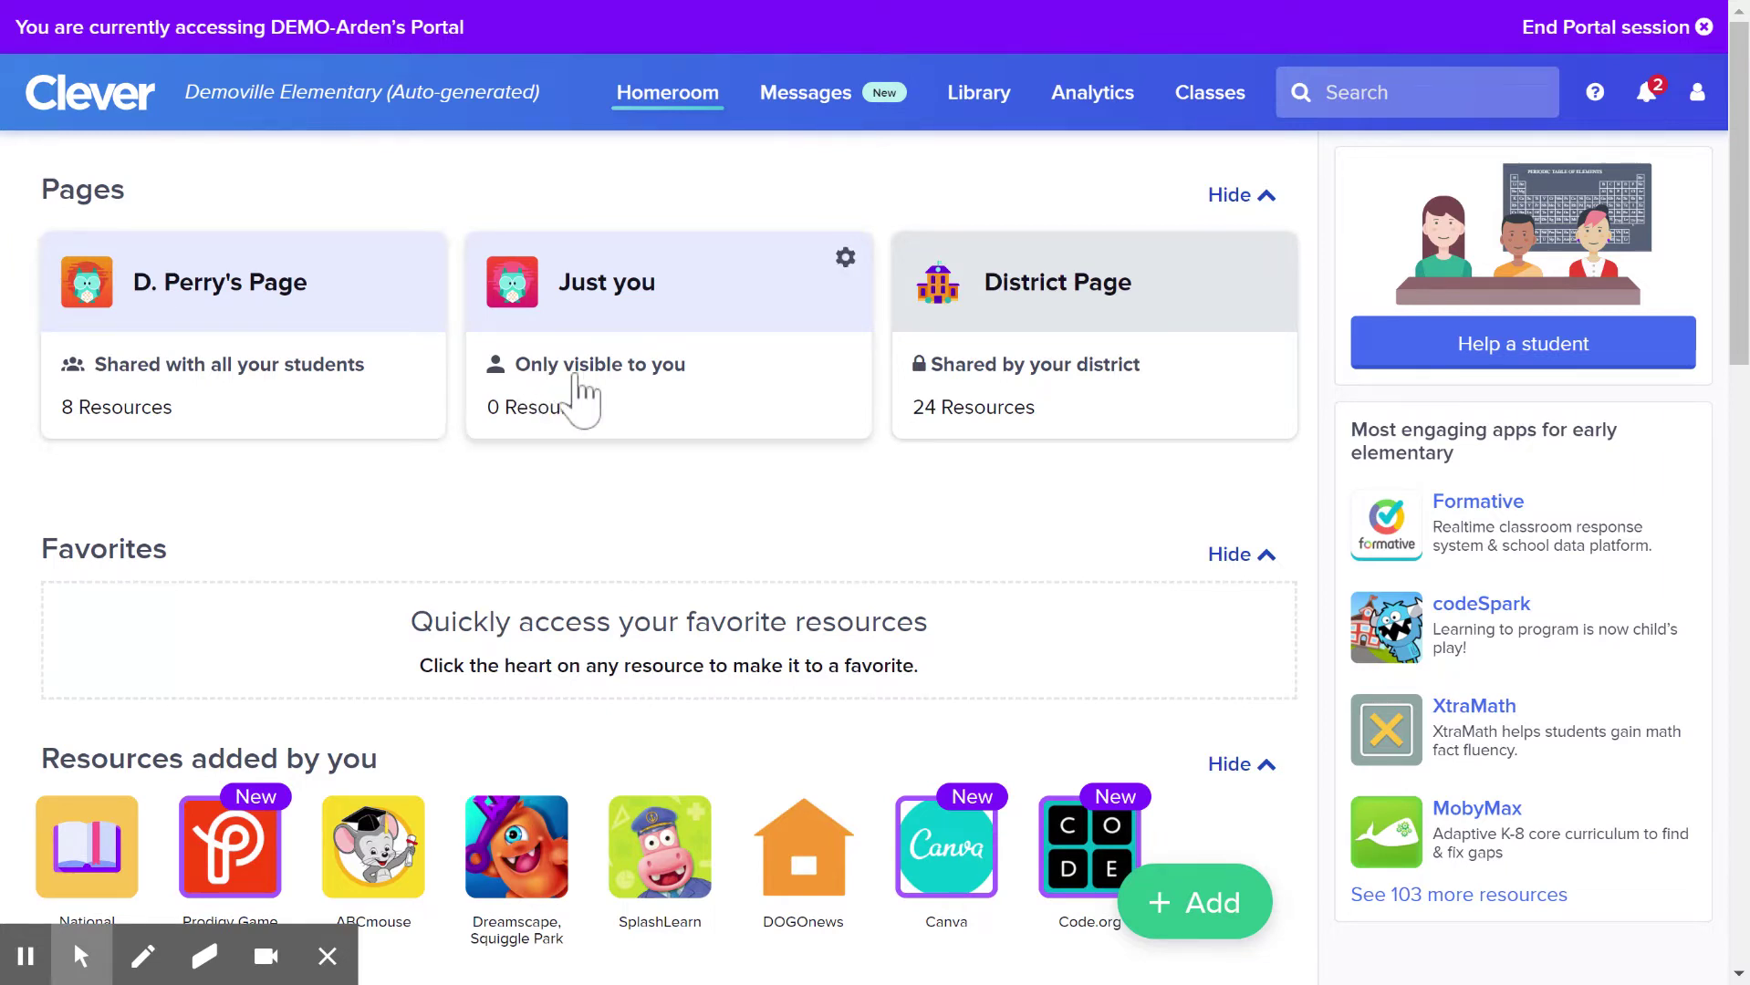
click(222, 367)
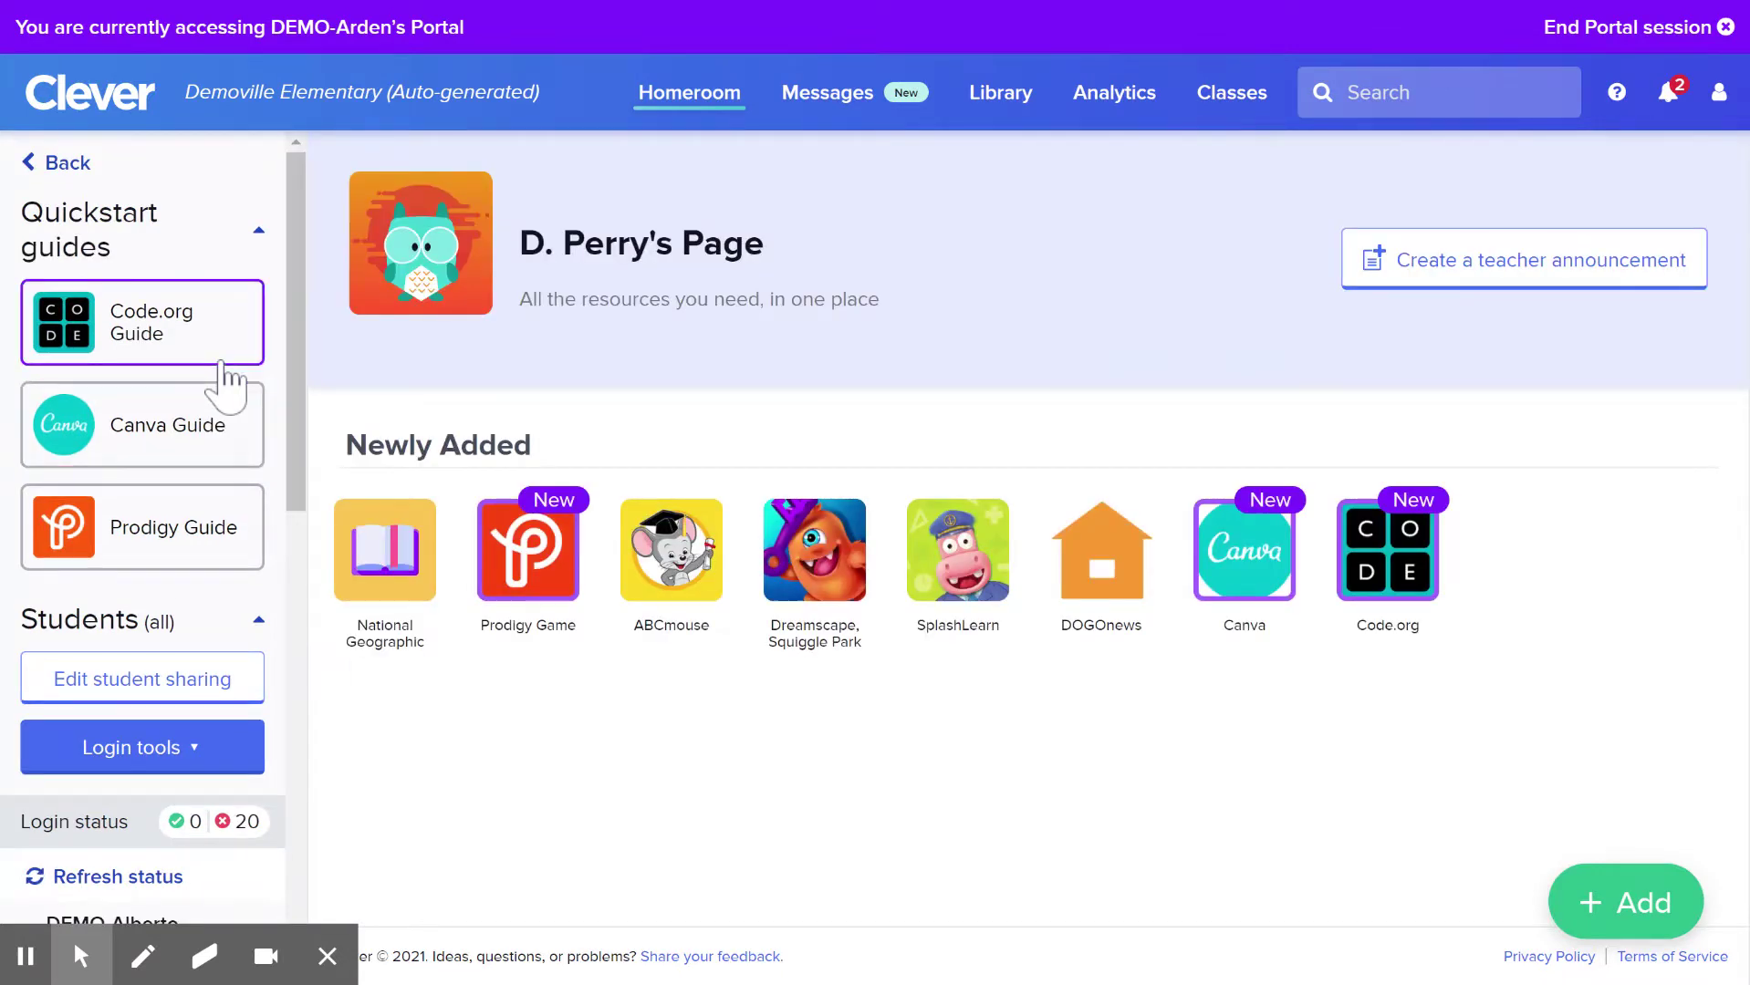
drag(298, 278, 286, 819)
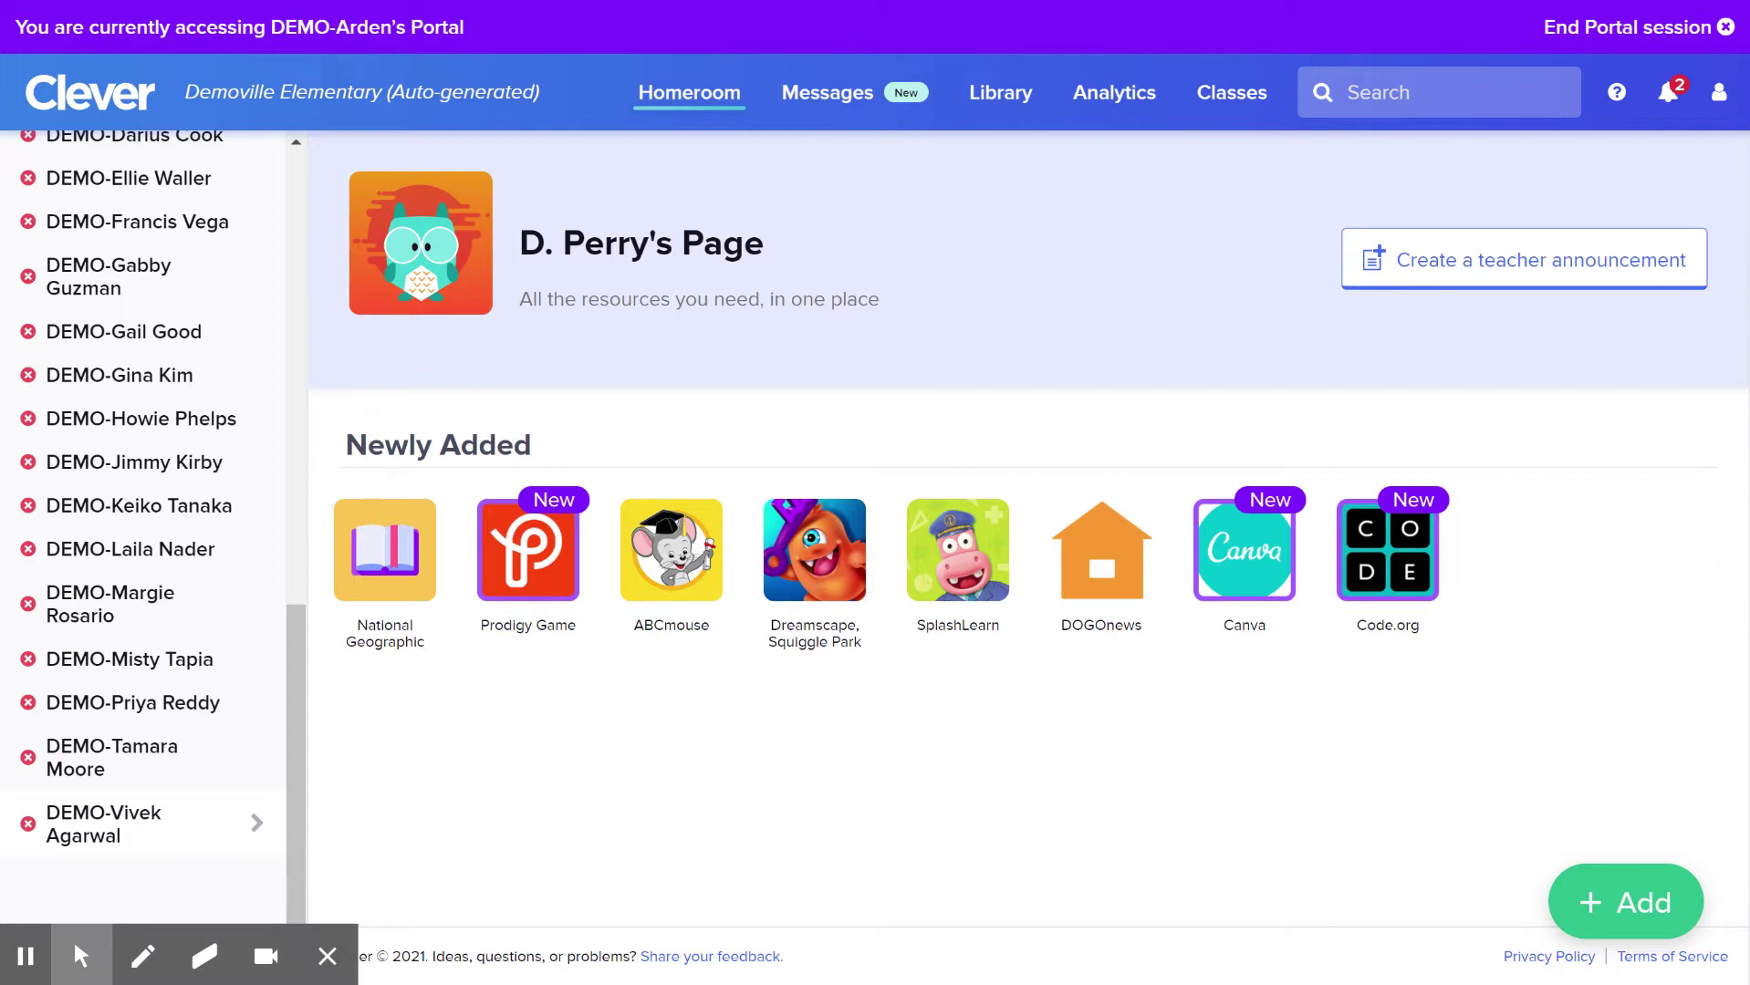
click(292, 812)
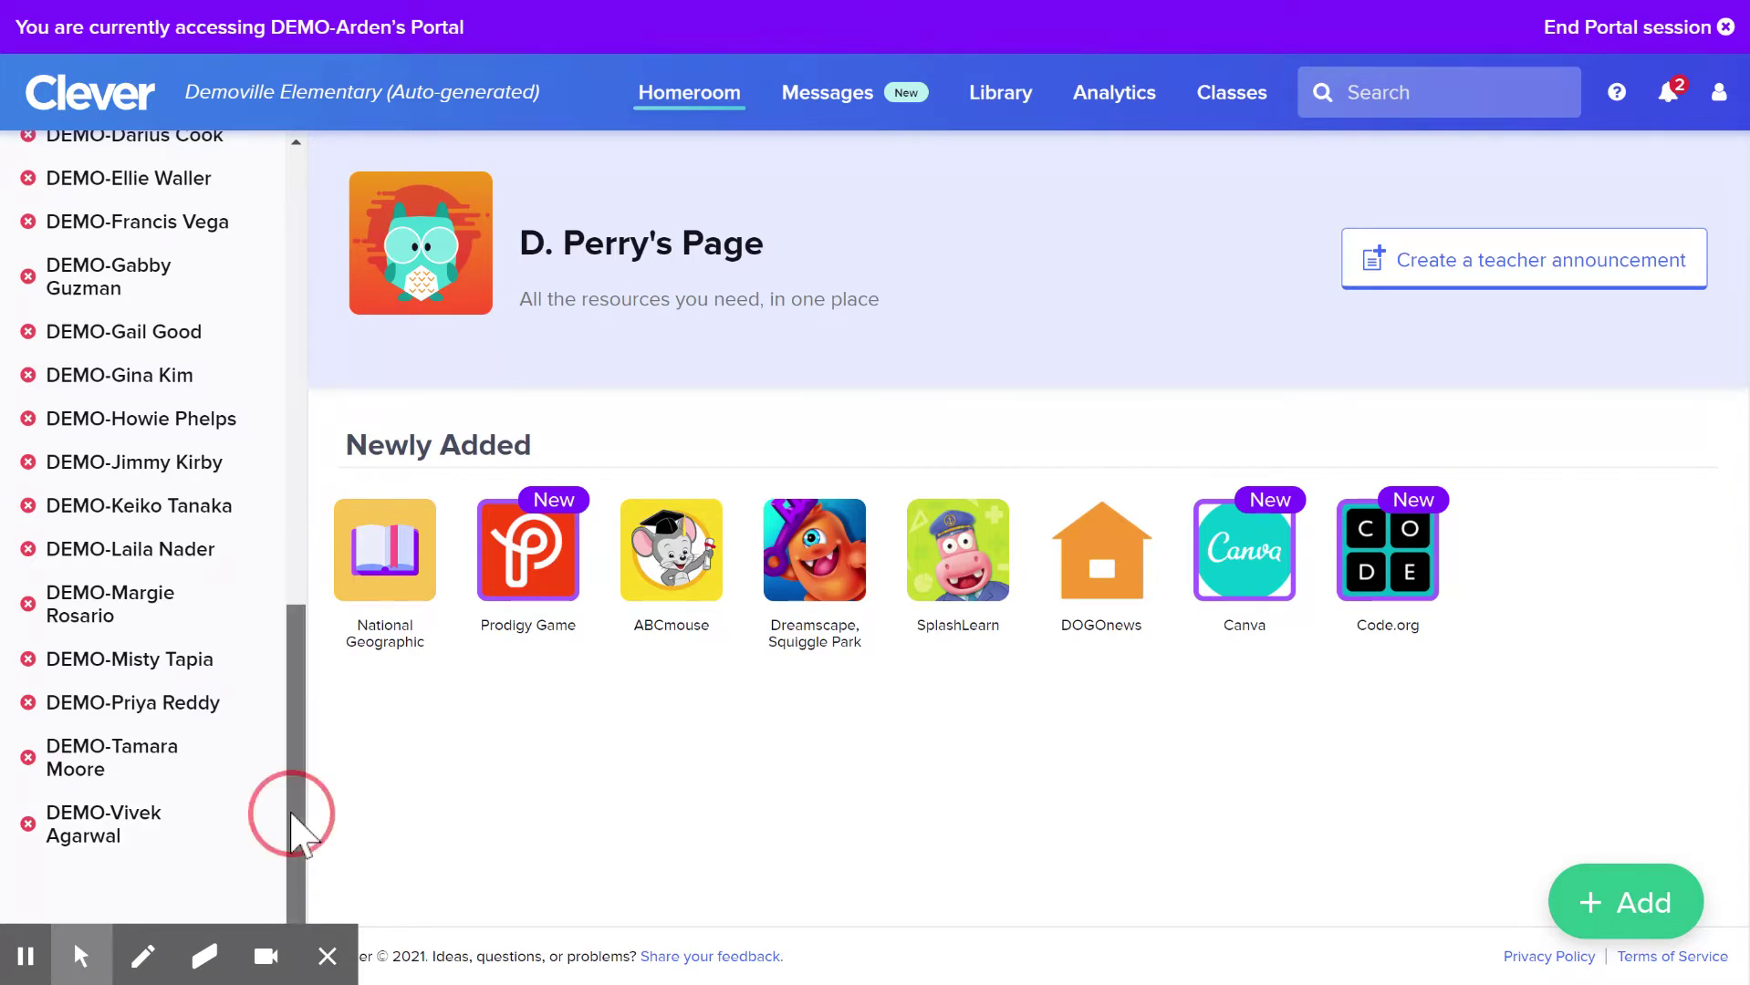
drag(292, 812, 301, 785)
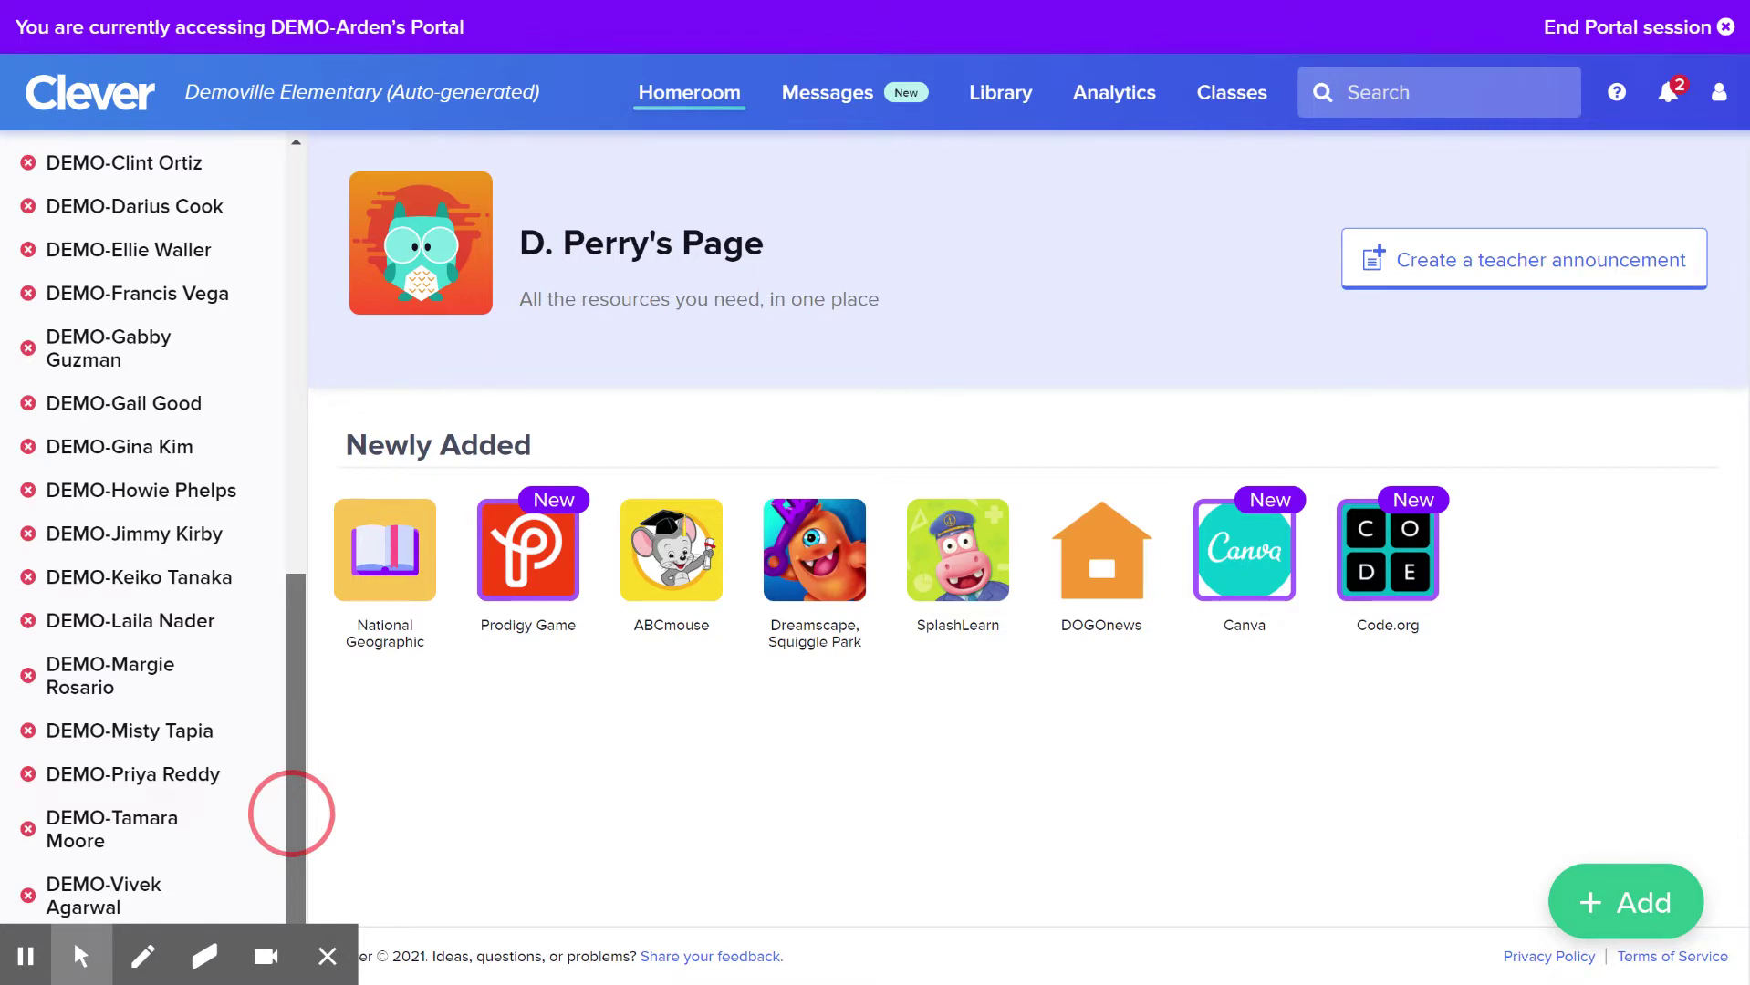
click(327, 956)
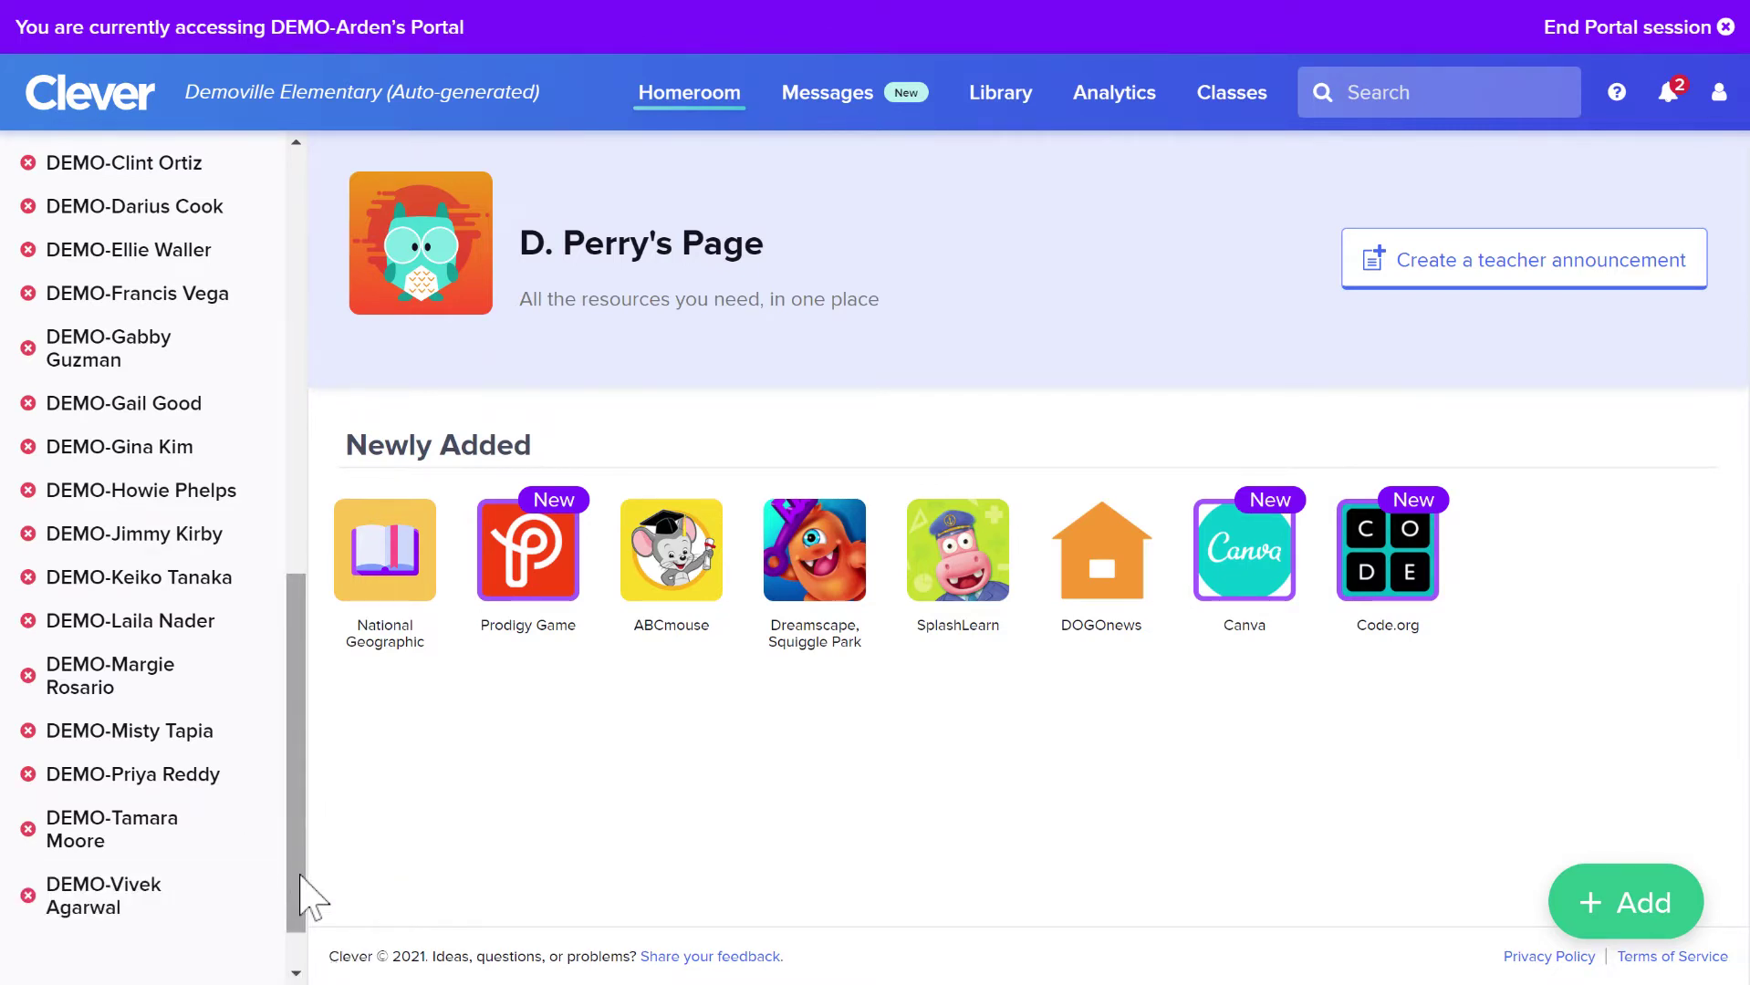
drag(301, 874, 281, 687)
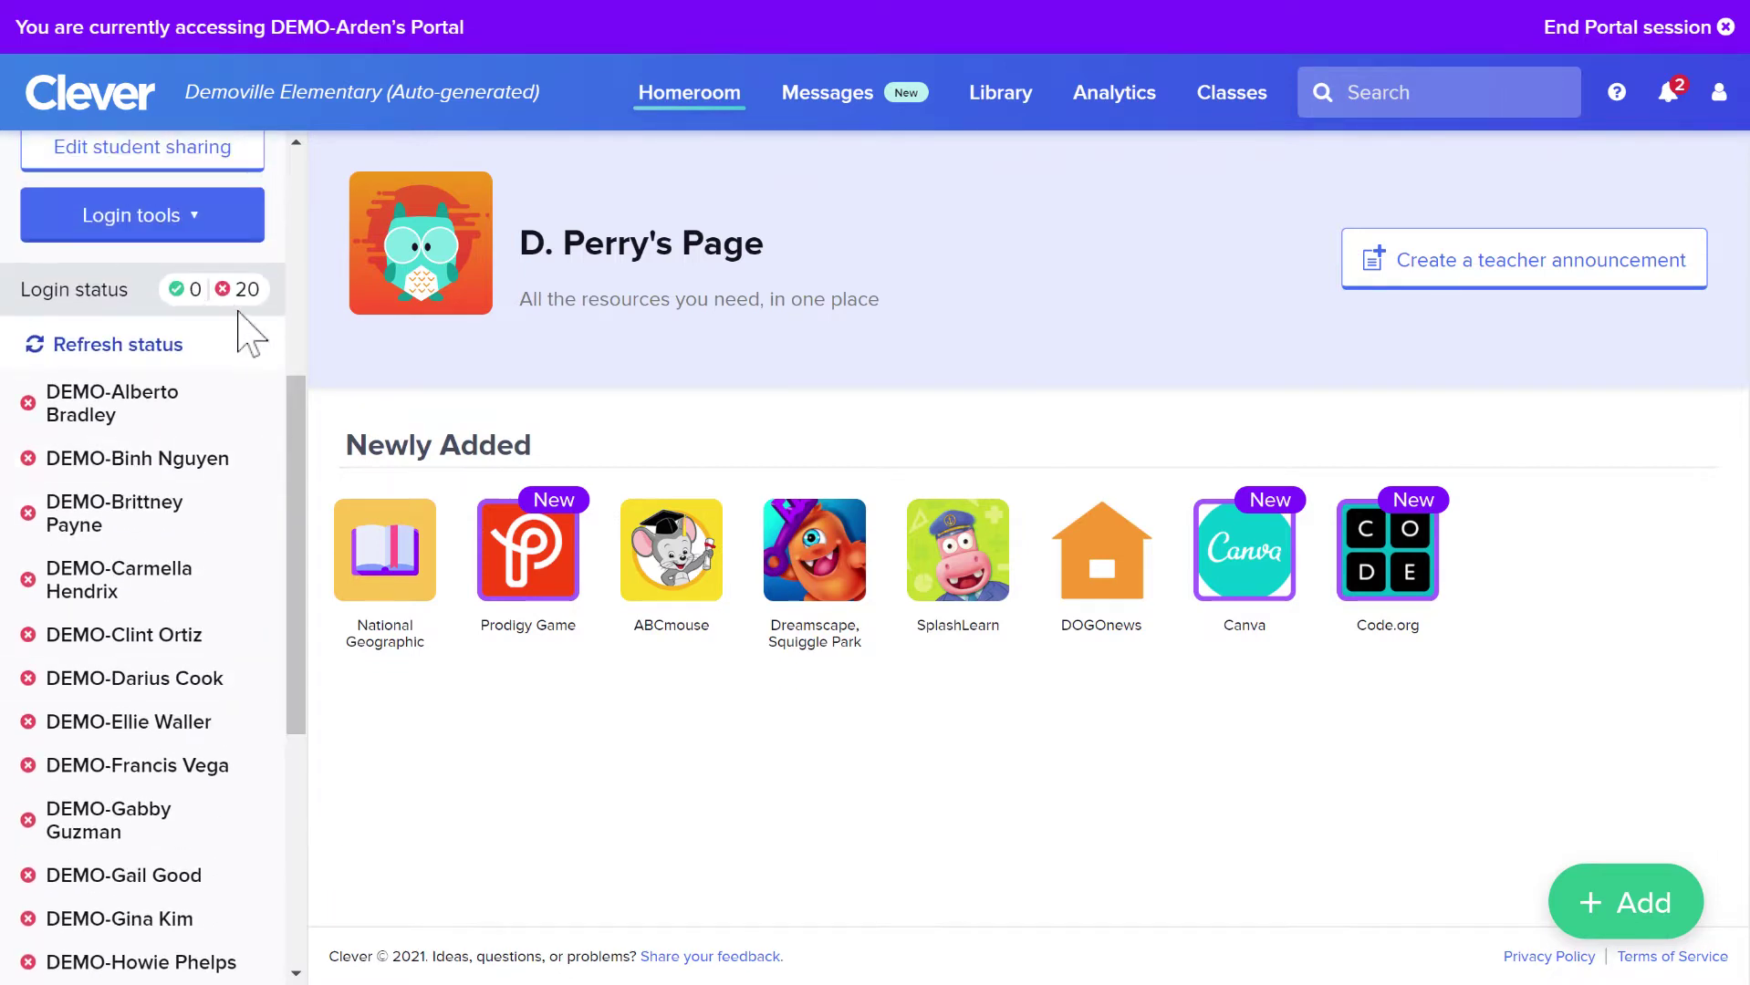
drag(294, 578, 351, 332)
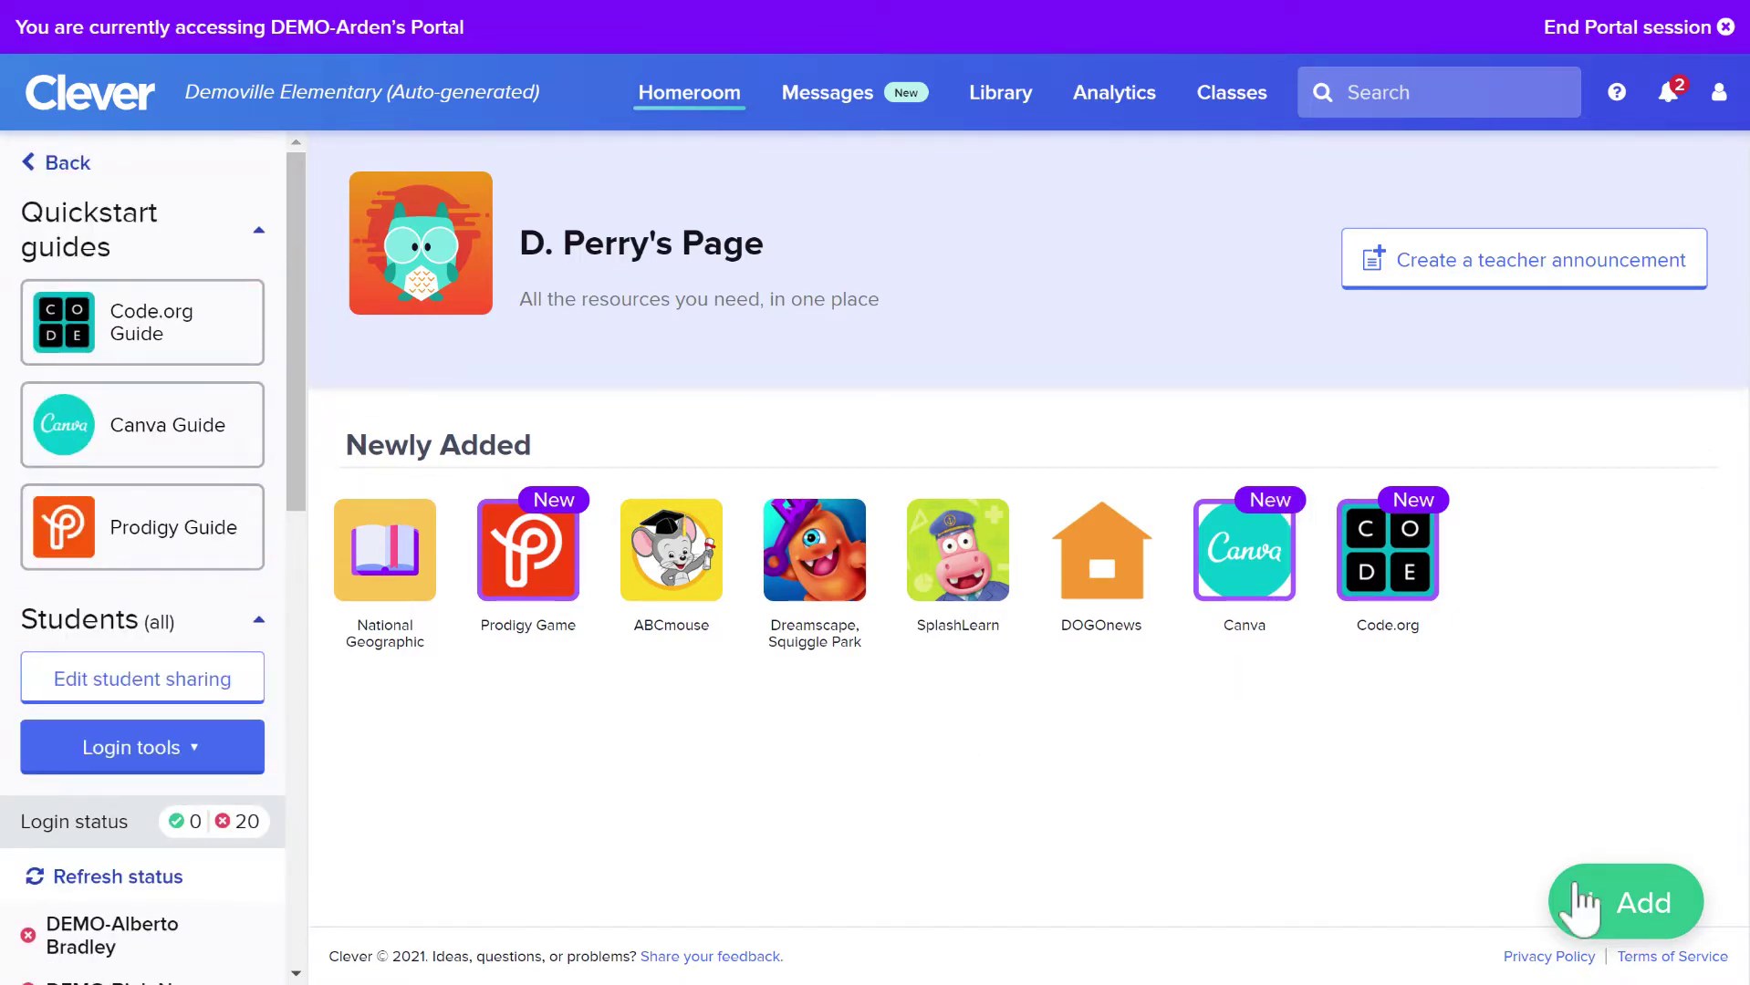
Add an app by searching 'xtramath' and starting the XtraMath install
click(1617, 903)
click(1596, 818)
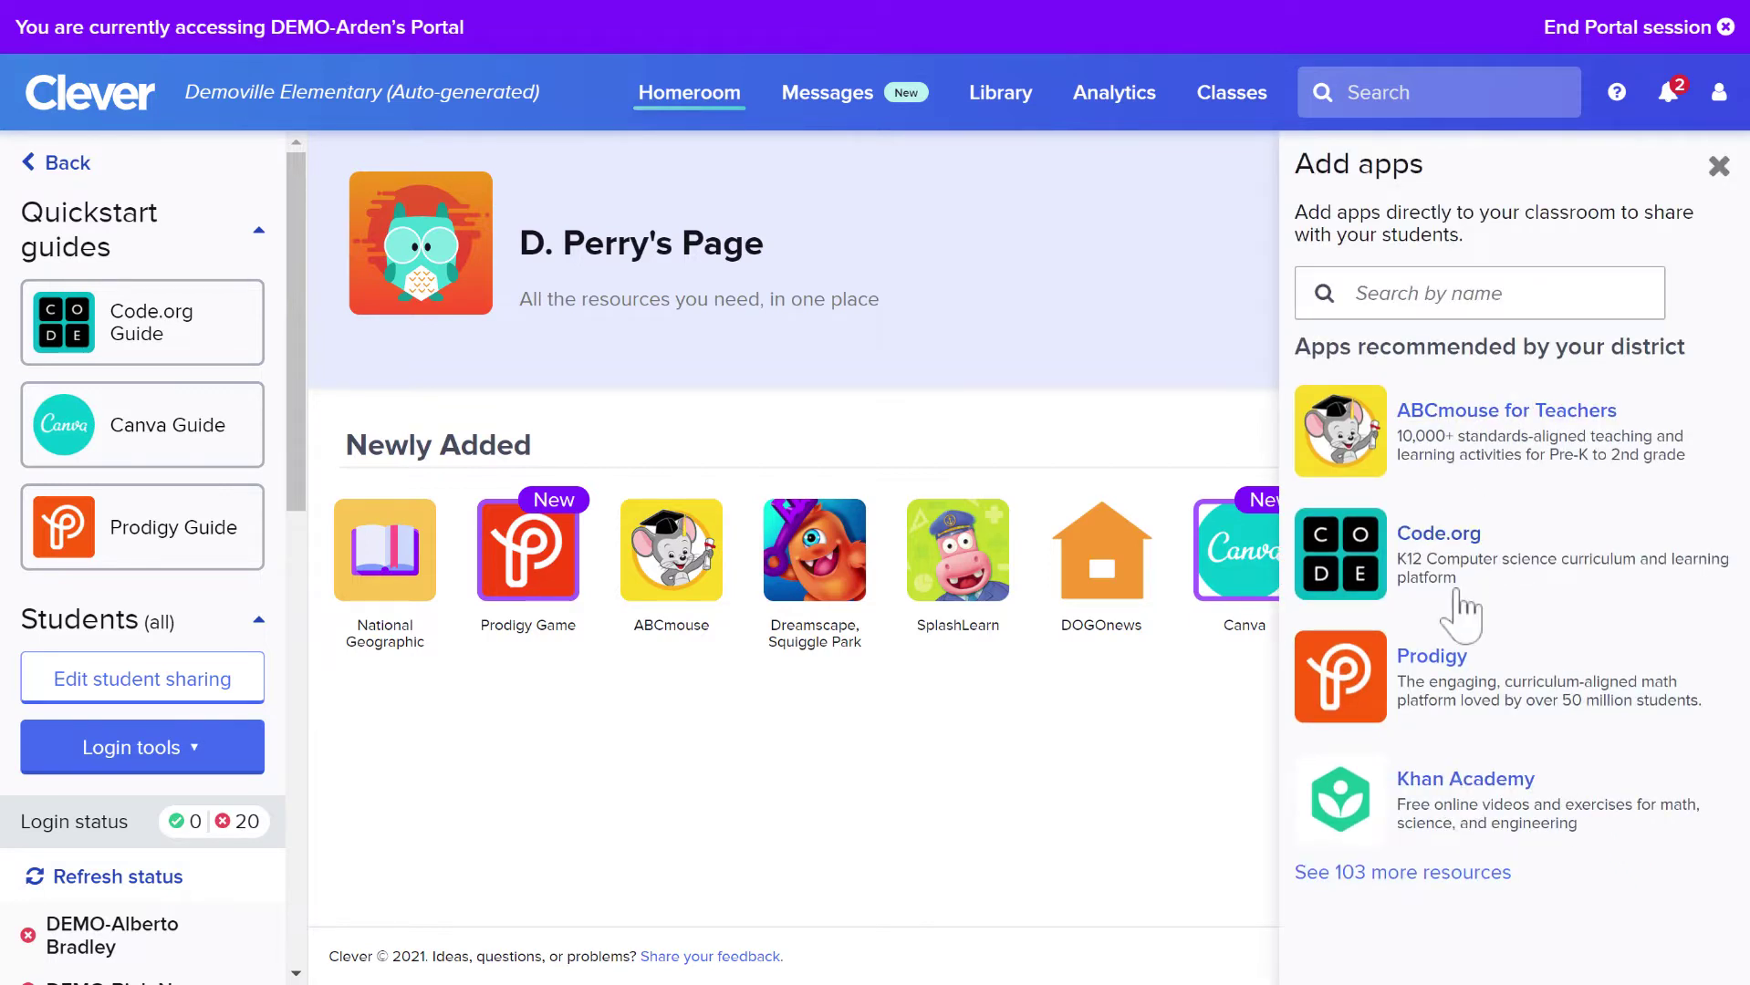
click(1428, 296)
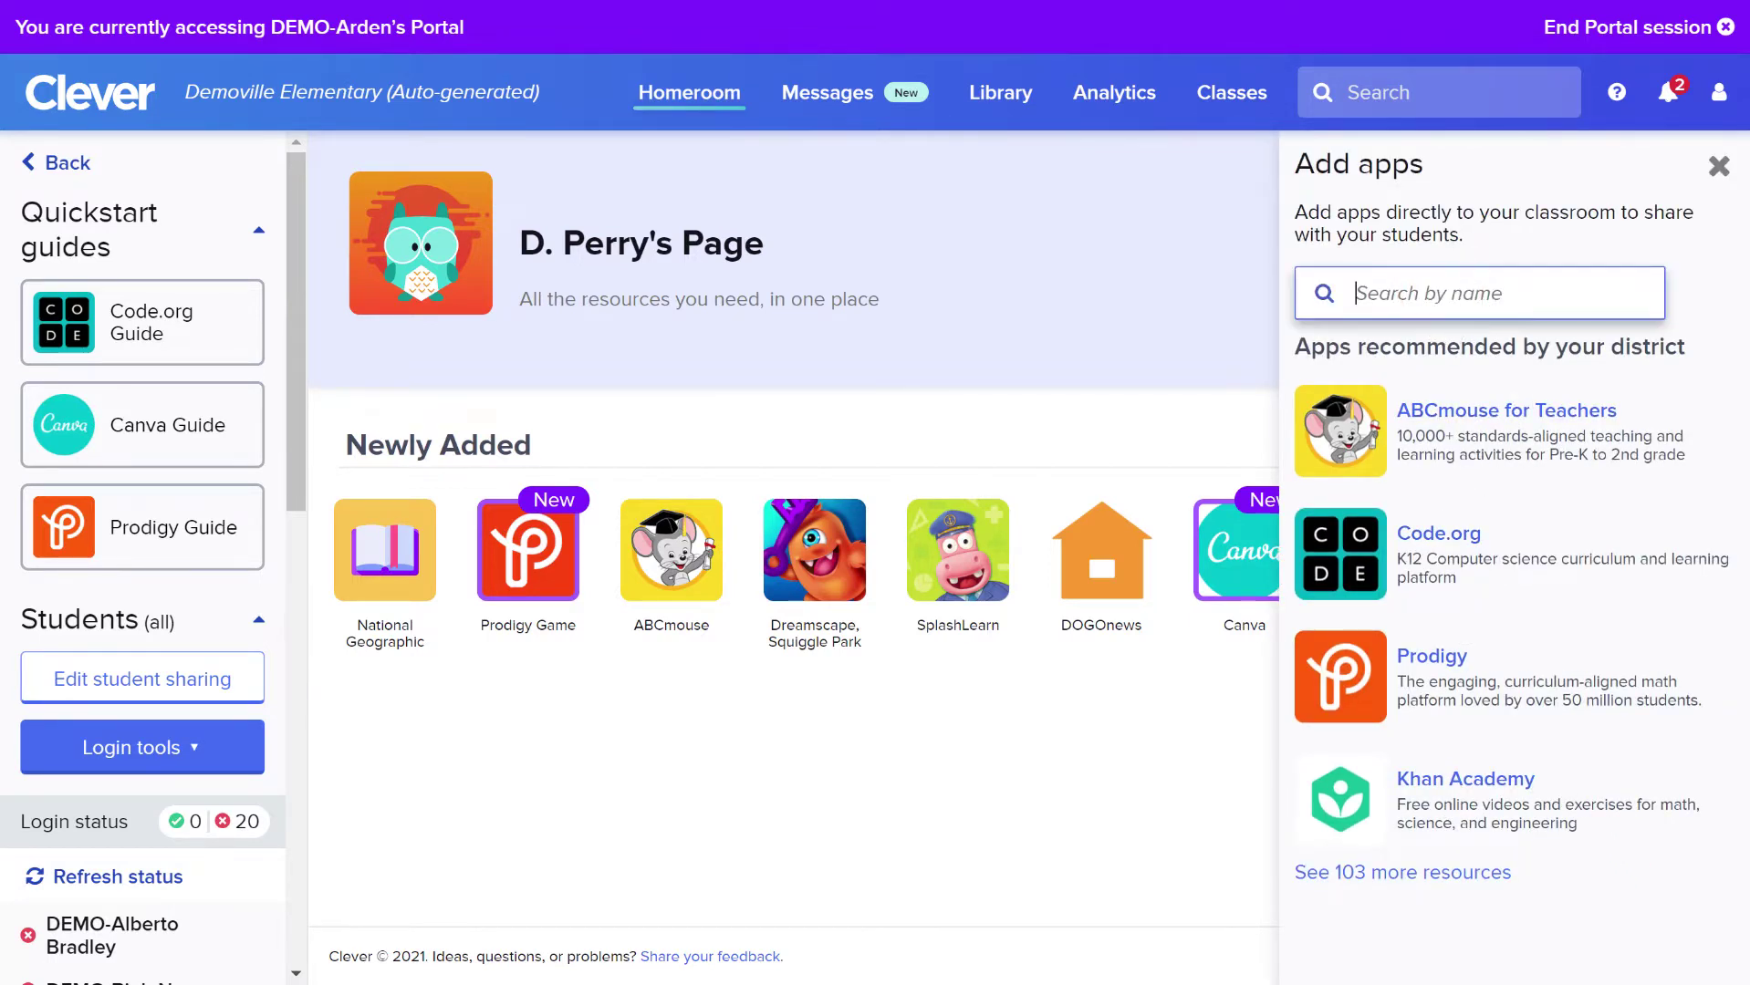
text(xtramath)
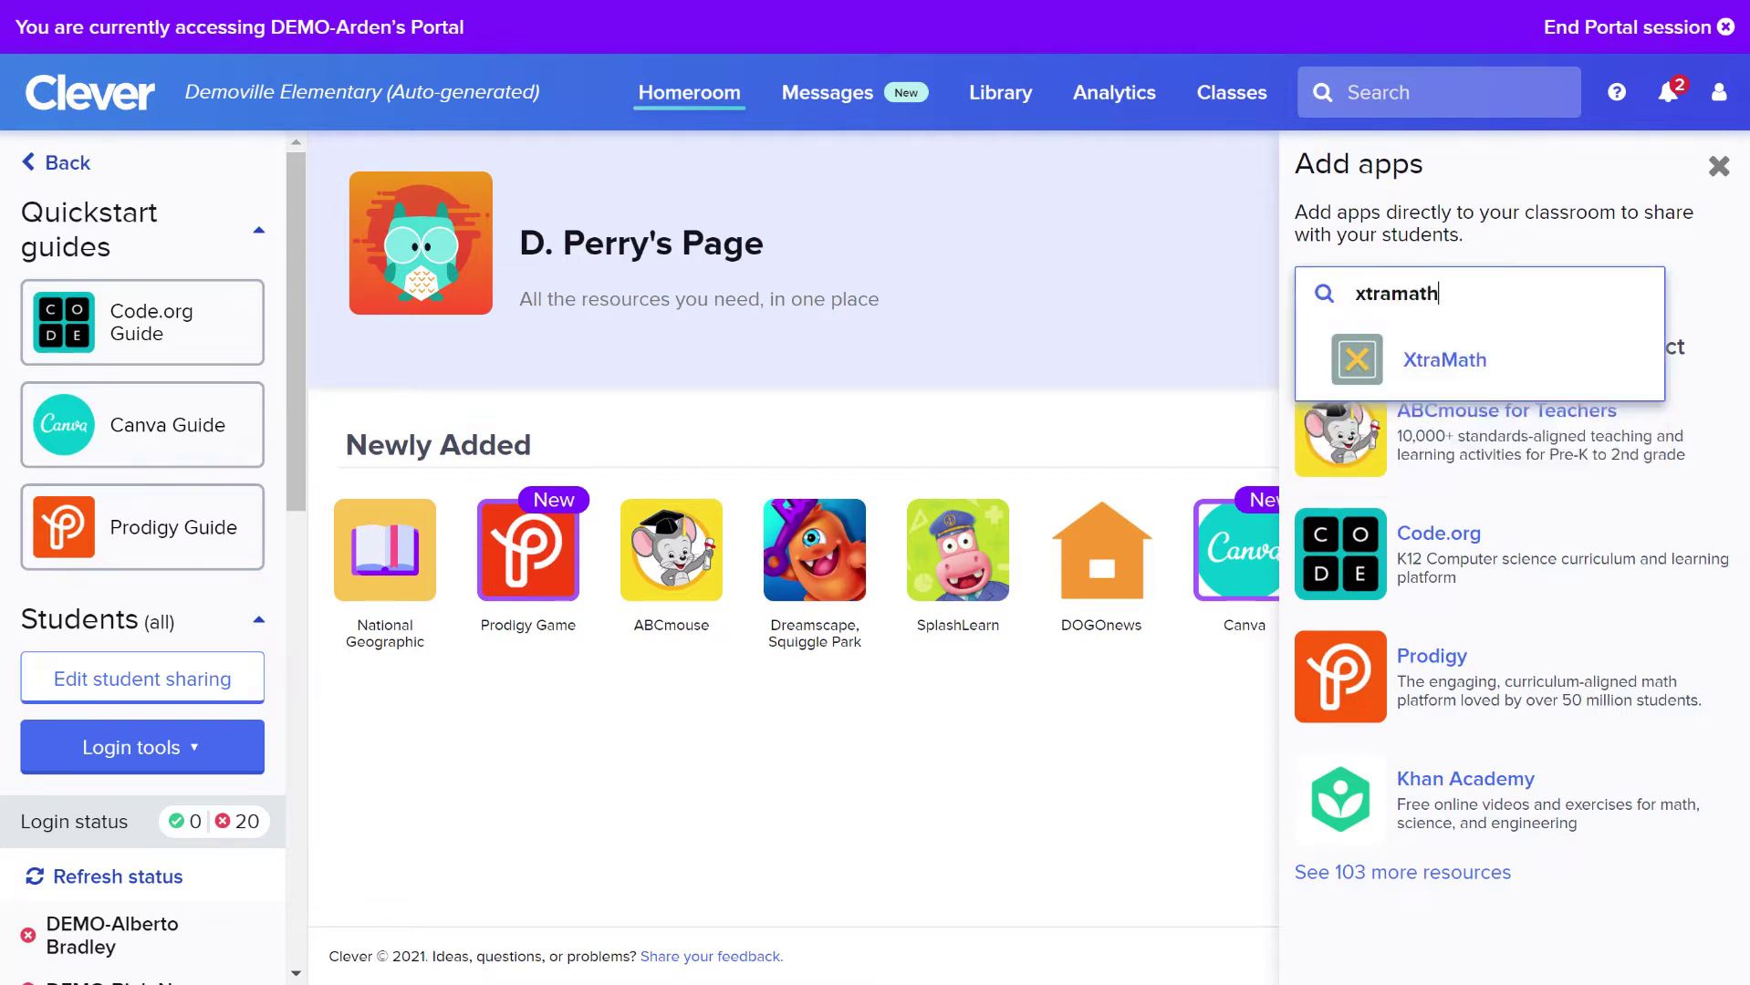
click(1443, 362)
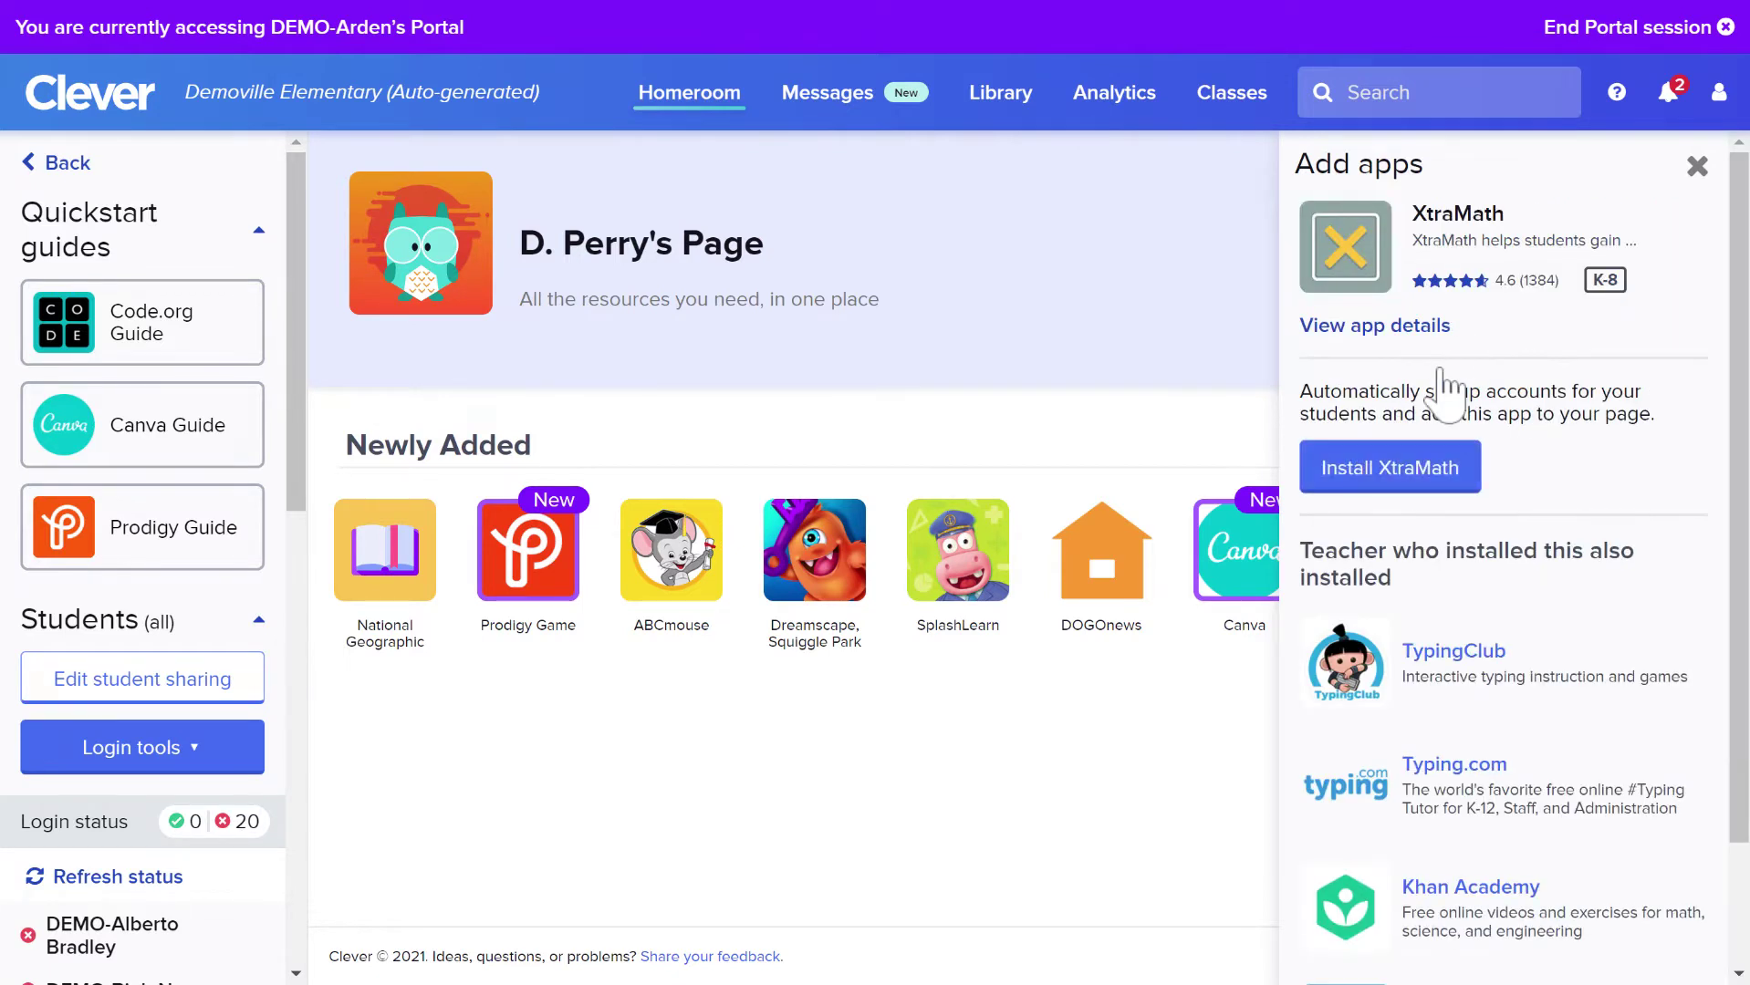
click(1393, 471)
Install XtraMath on D. Perry's Page, allow account creation, and choose to sign up for a new account
click(1390, 467)
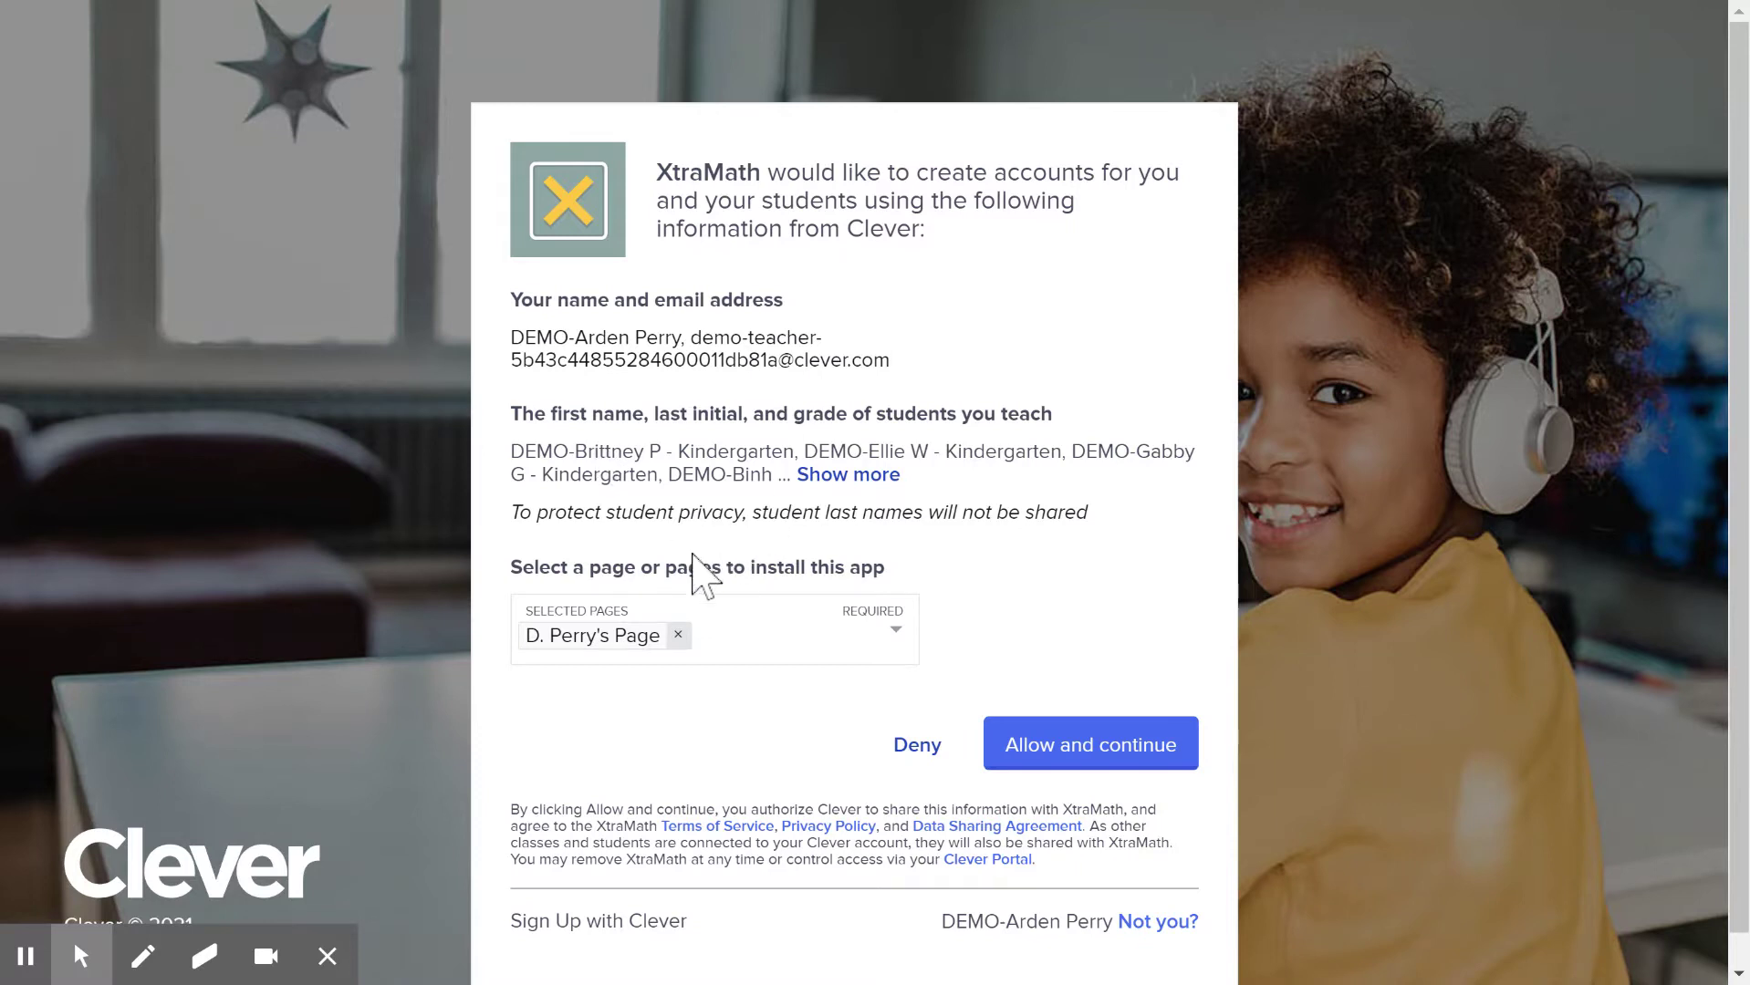
click(1058, 771)
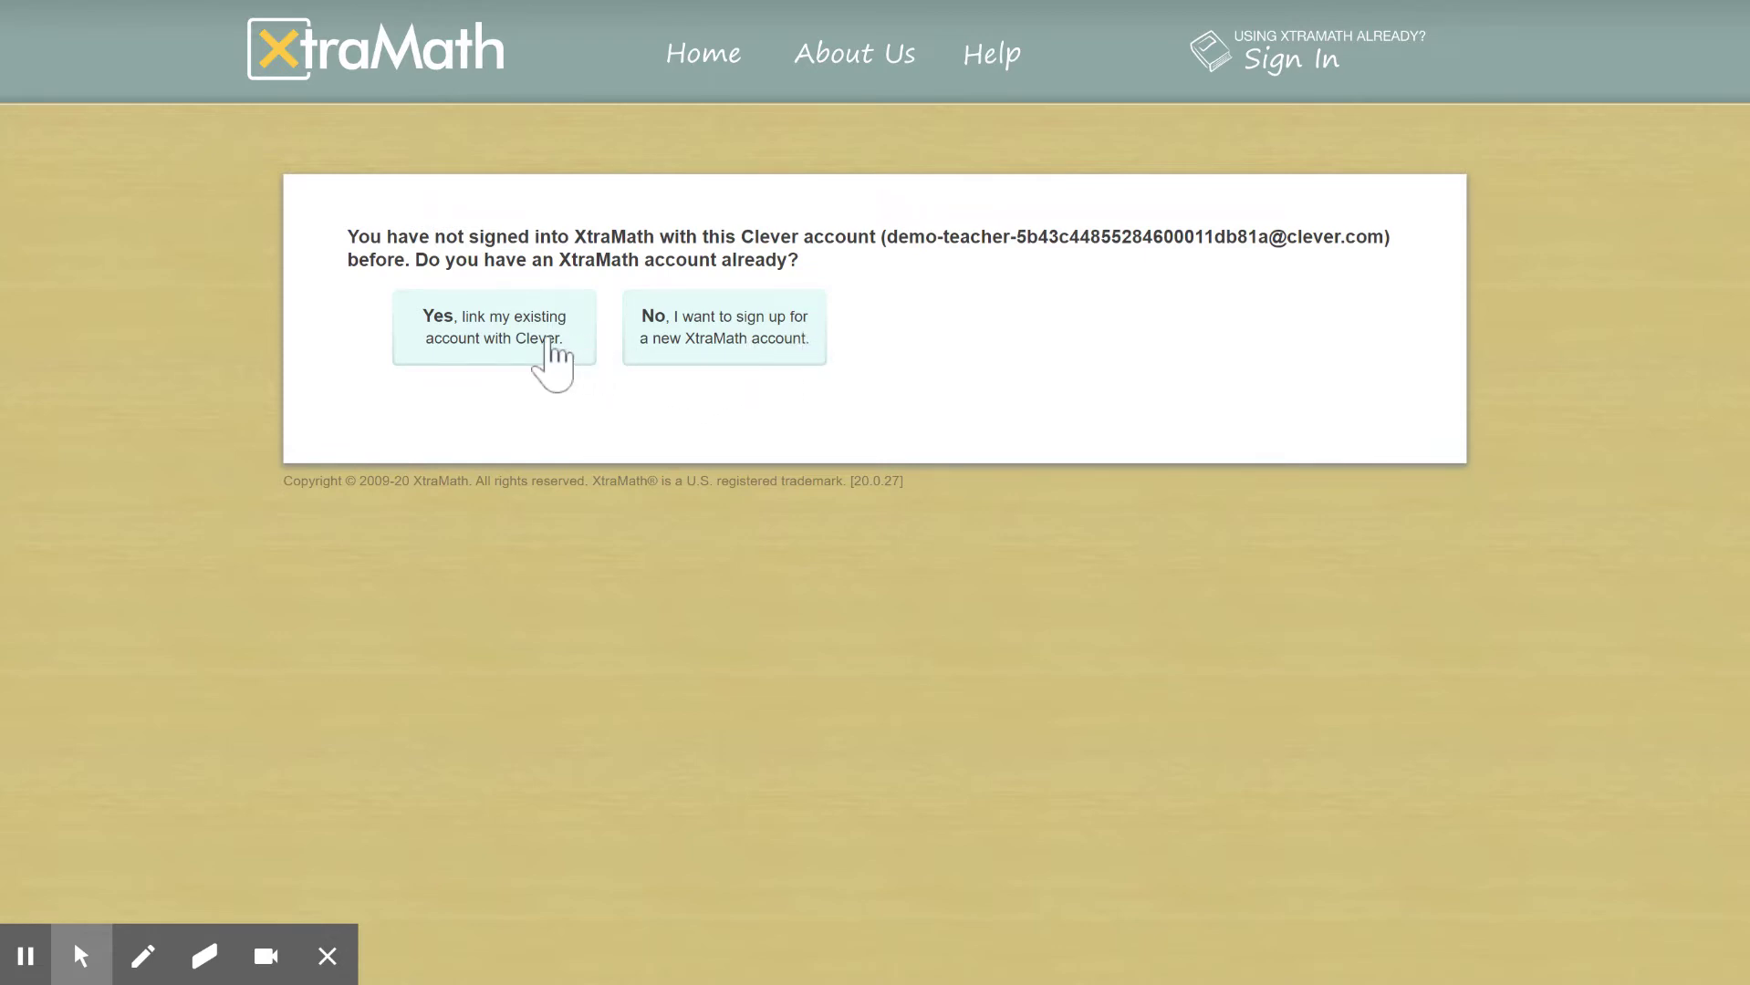
click(698, 339)
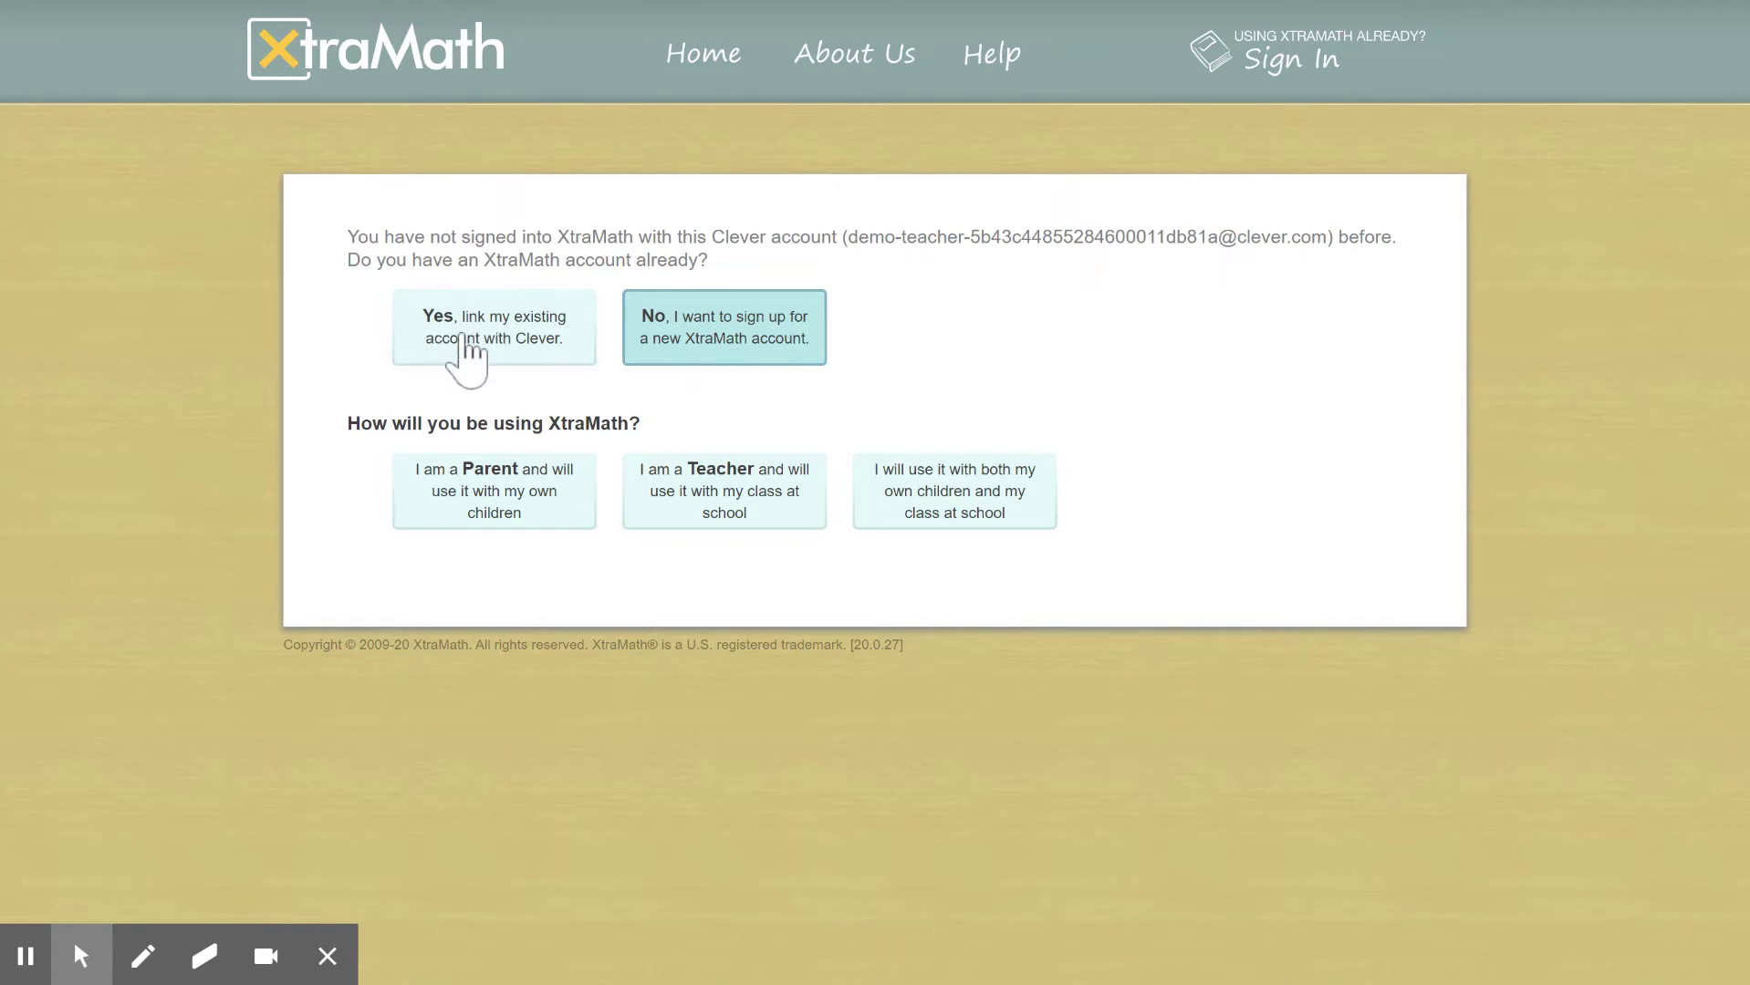
Choose to create a new XtraMath account rather than link one, as a teacher at school
click(466, 354)
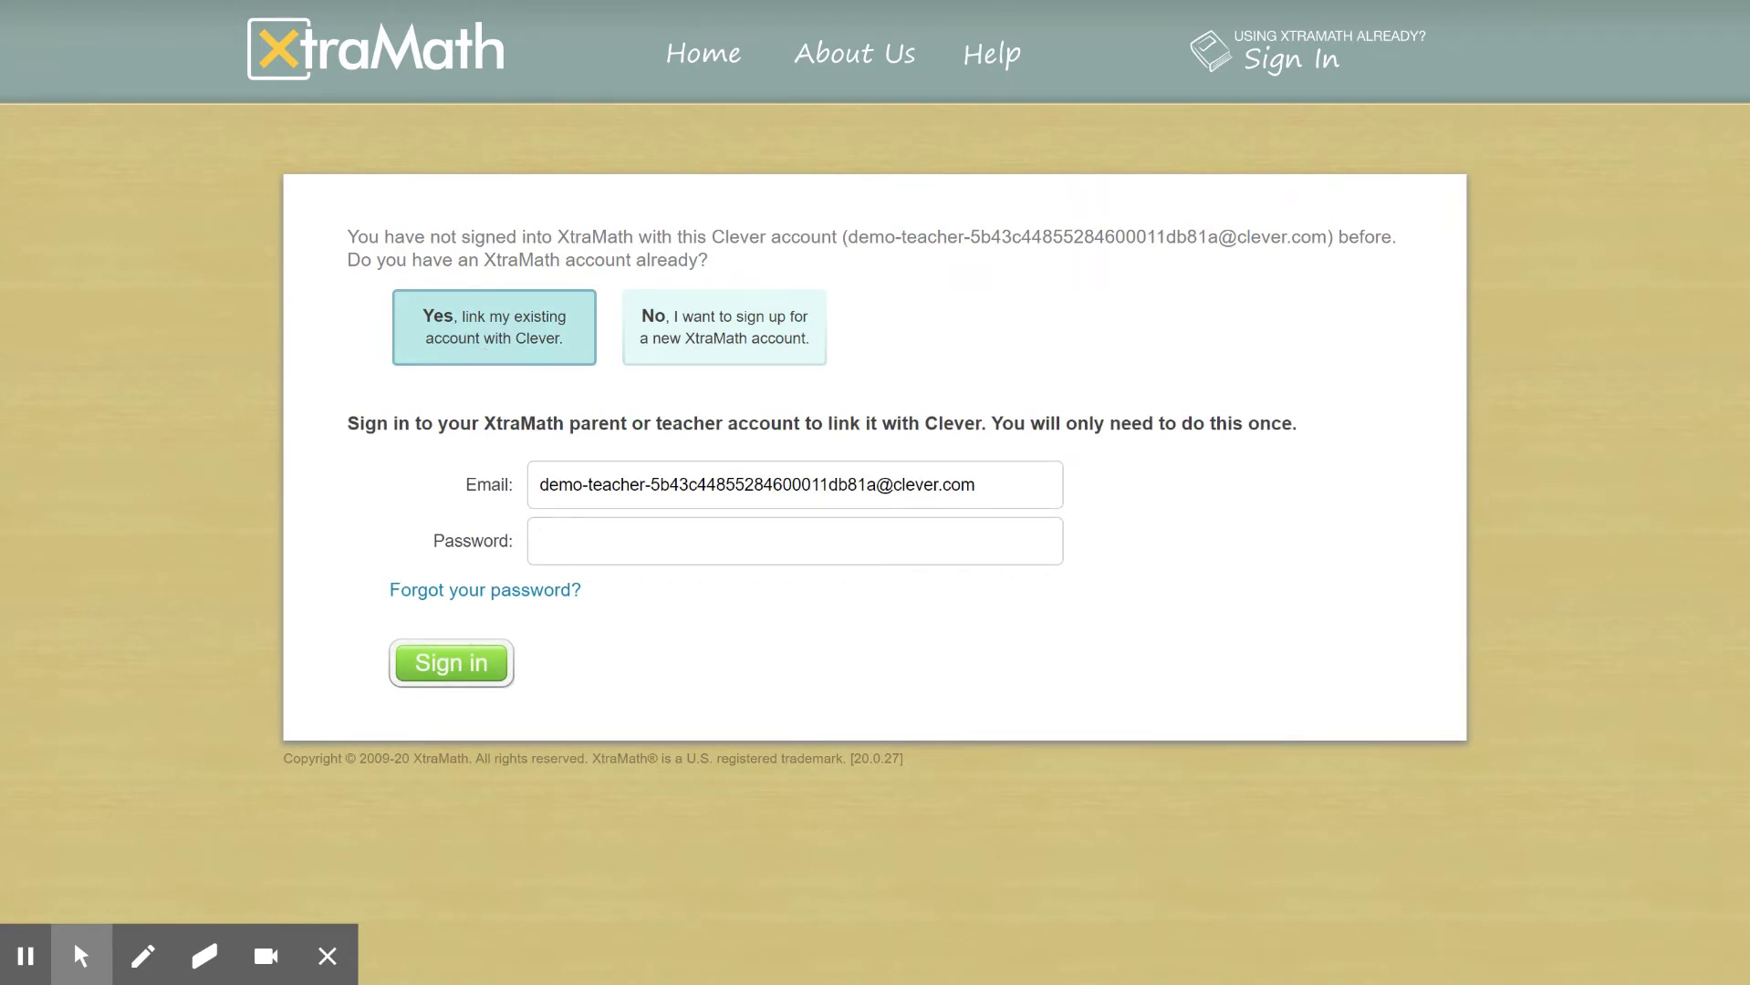
click(693, 353)
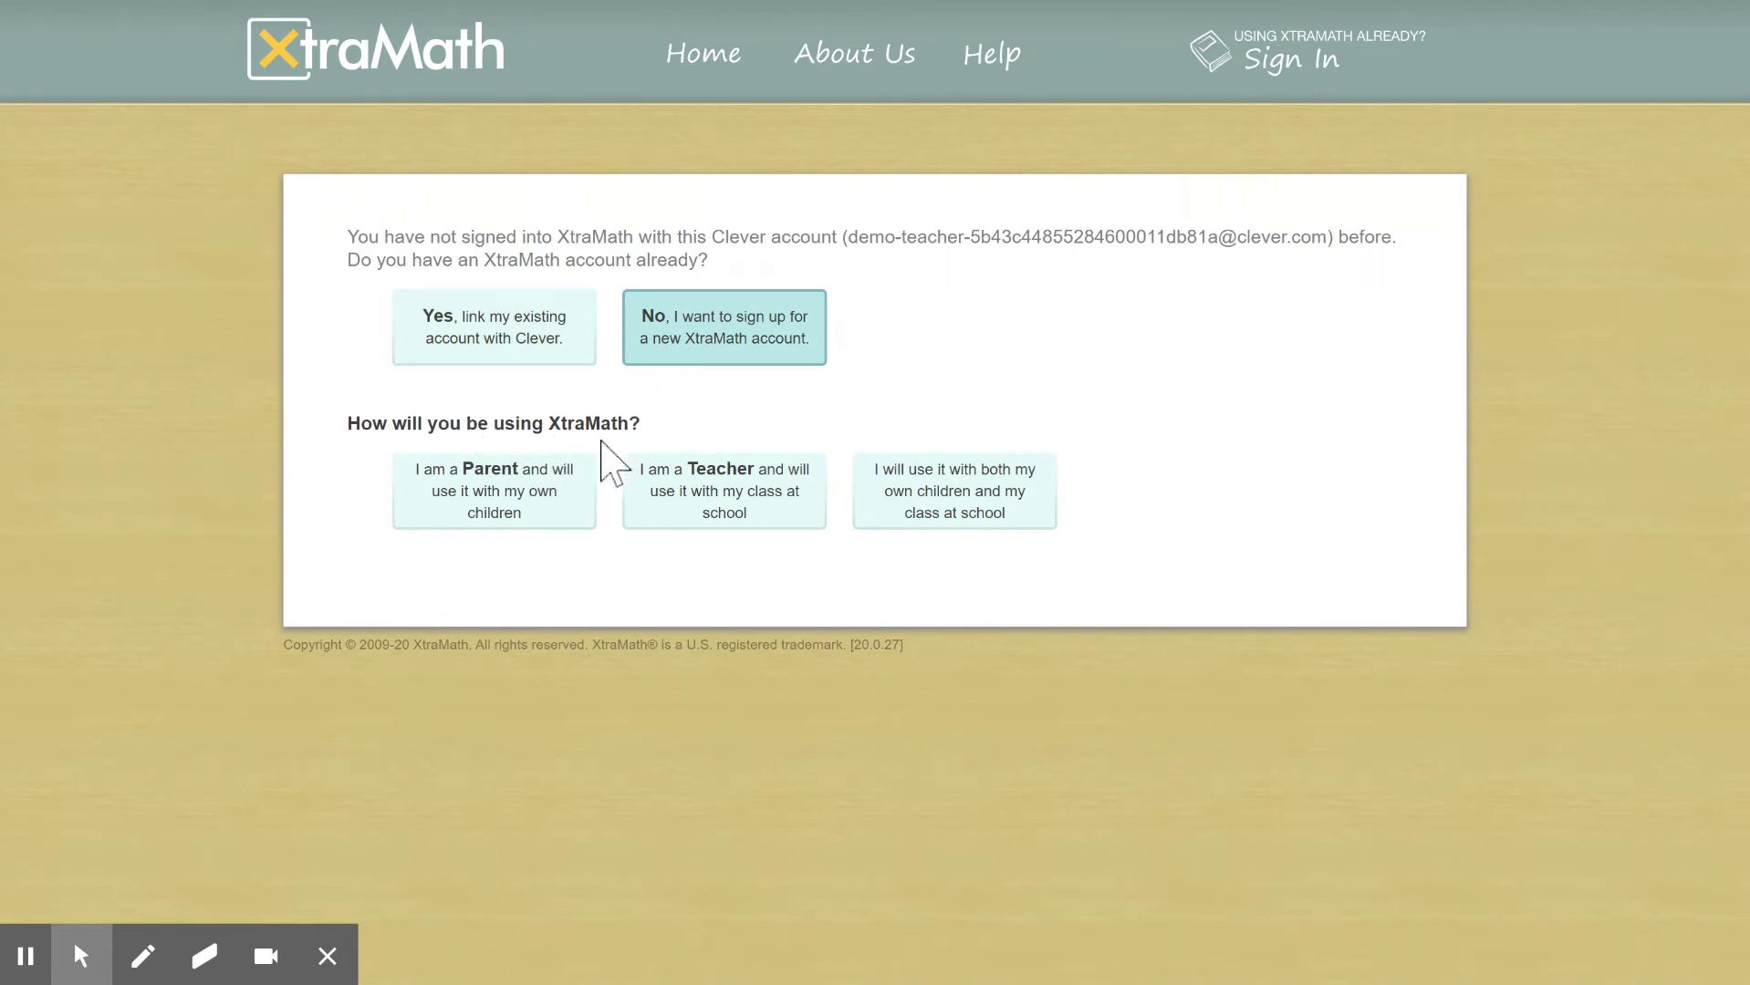
click(750, 534)
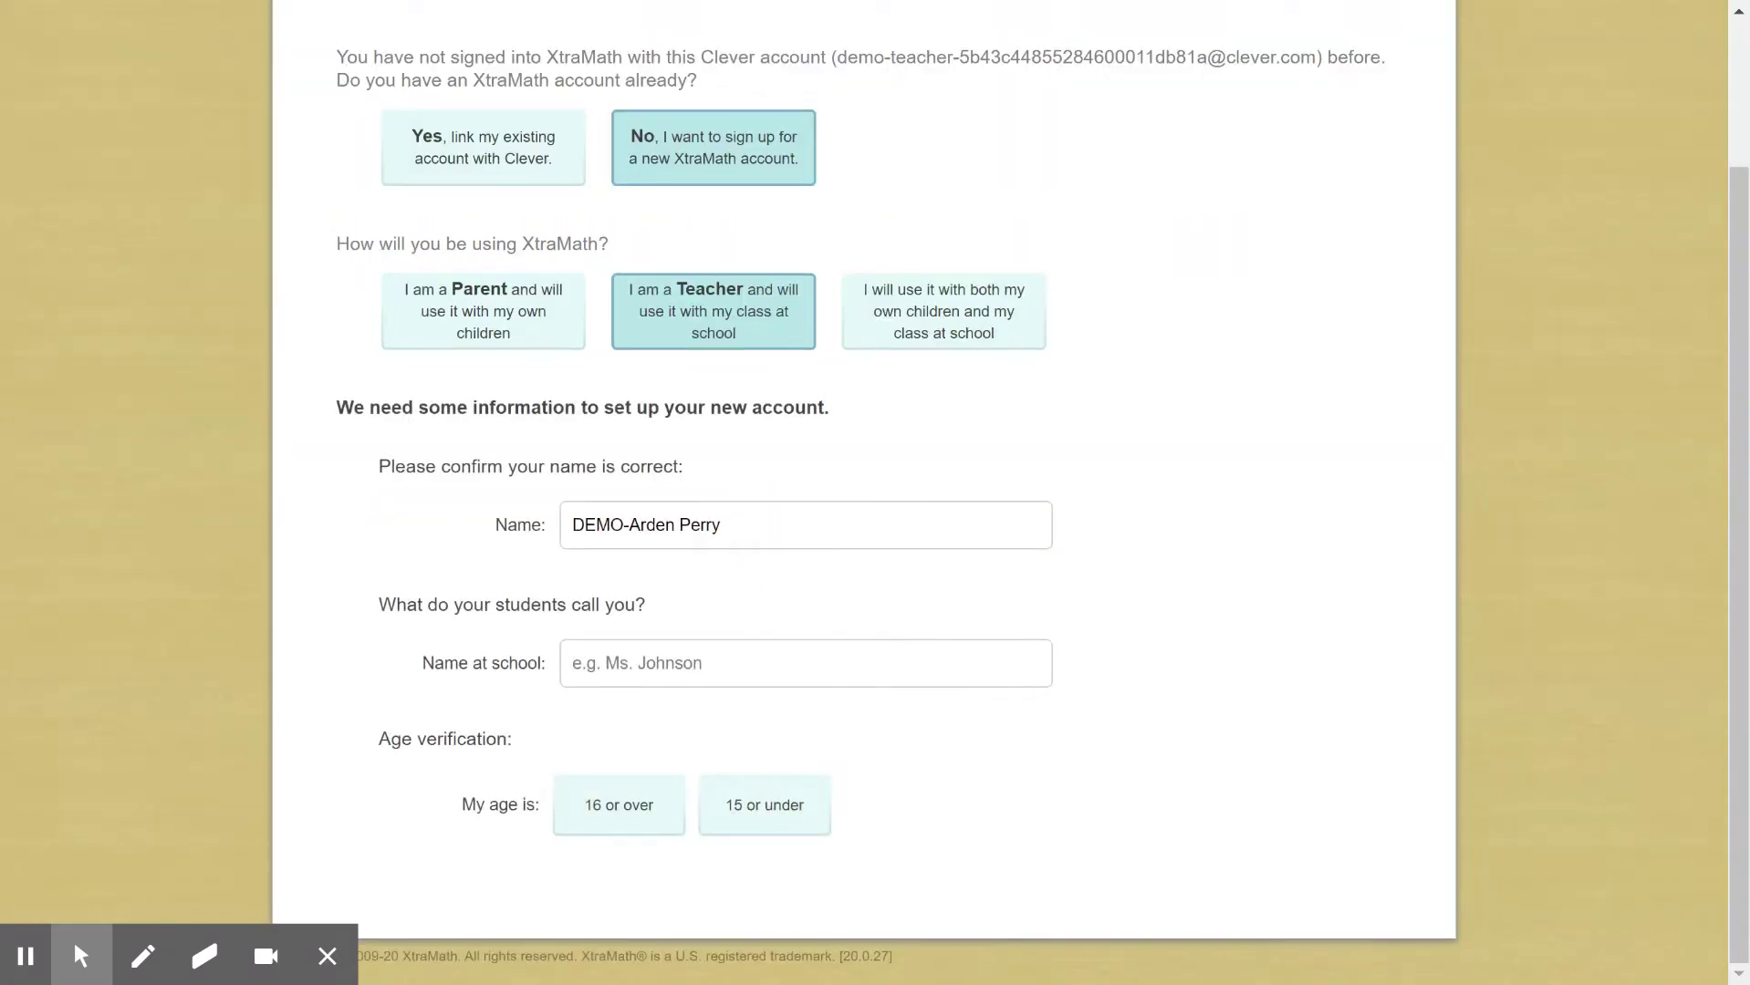
Replace the prefilled name with the teacher's full name, enter the name at school, and choose 16 or over
drag(723, 525, 558, 516)
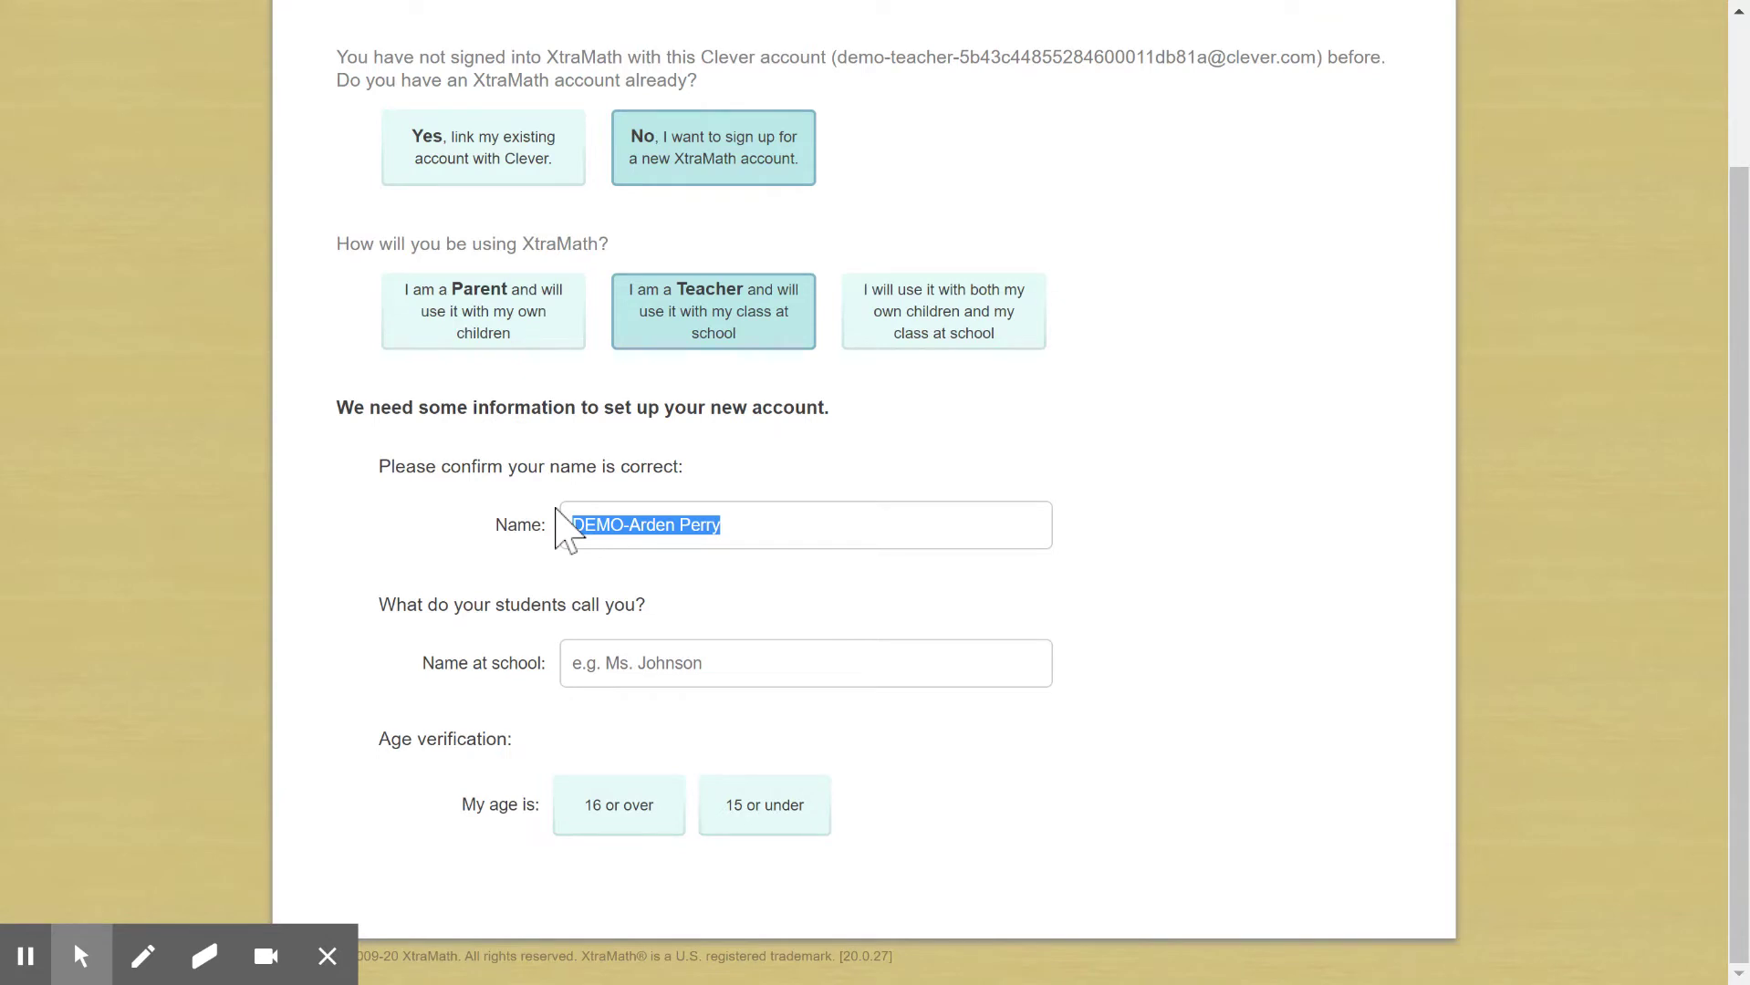
text(M)
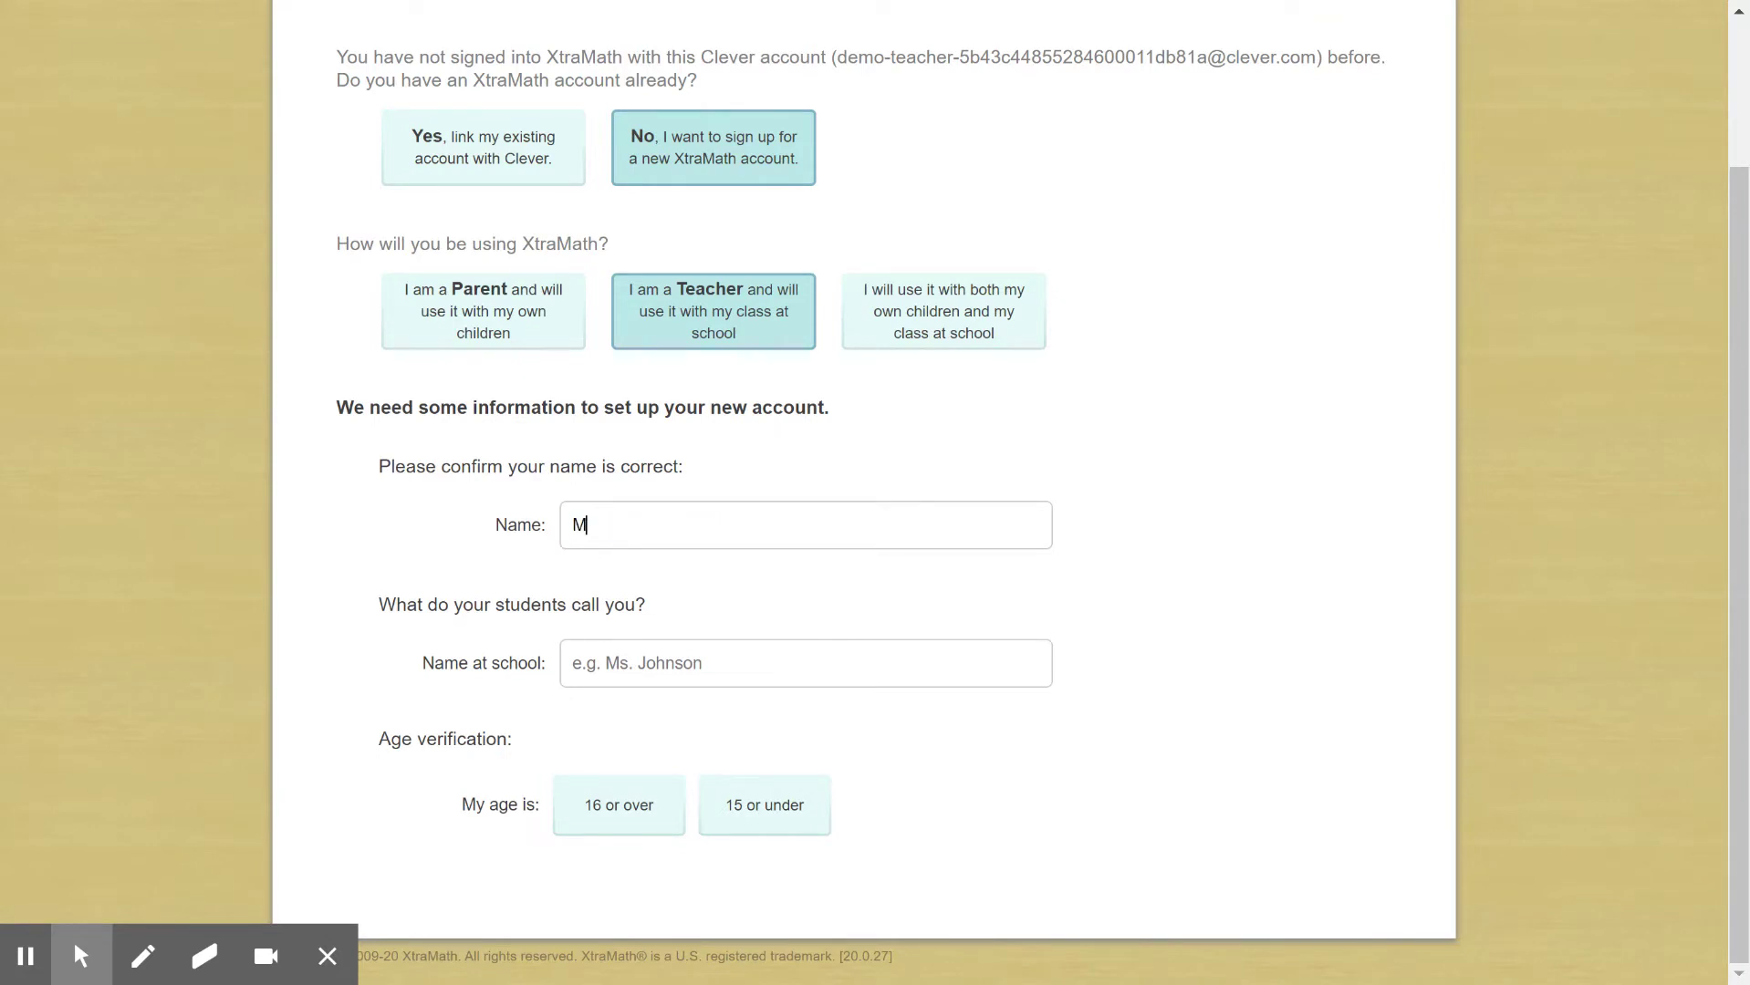
key(BackSpace)
click(672, 671)
text(Mrs. Blaze)
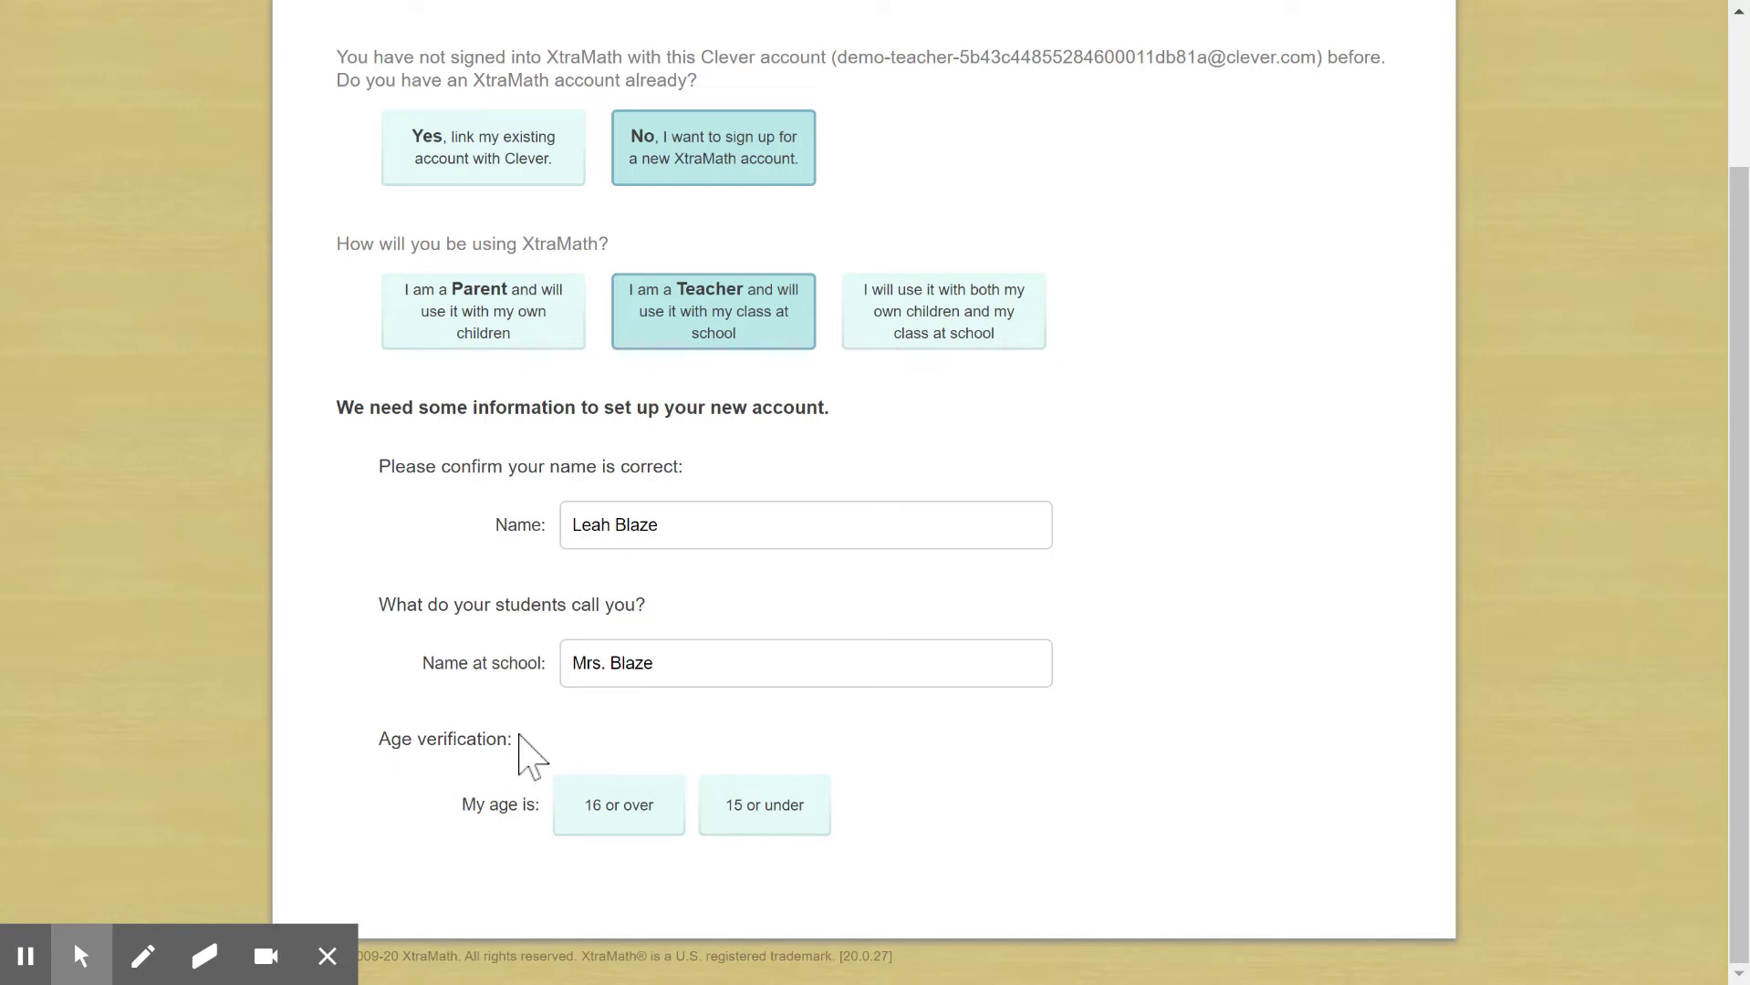
click(605, 809)
Tick Weekly progress reports, Alerts regarding my account, and the Terms of Service agreement
scroll(879, 773, down, 5)
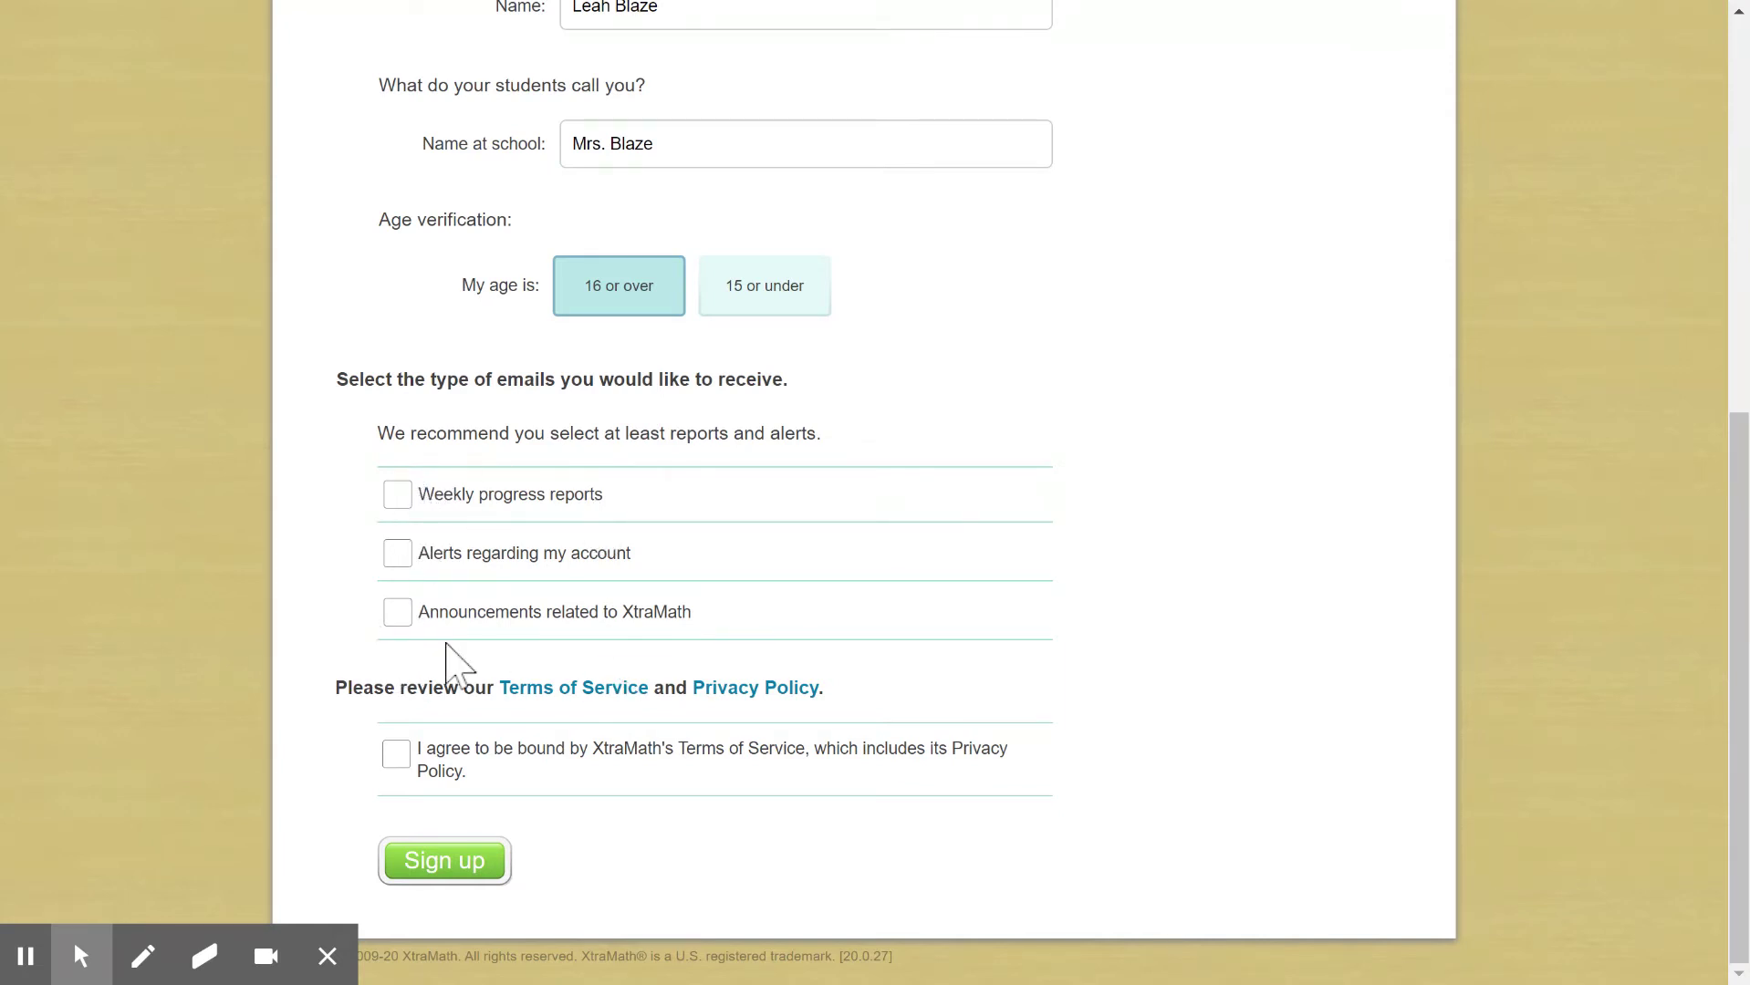
click(395, 498)
click(395, 554)
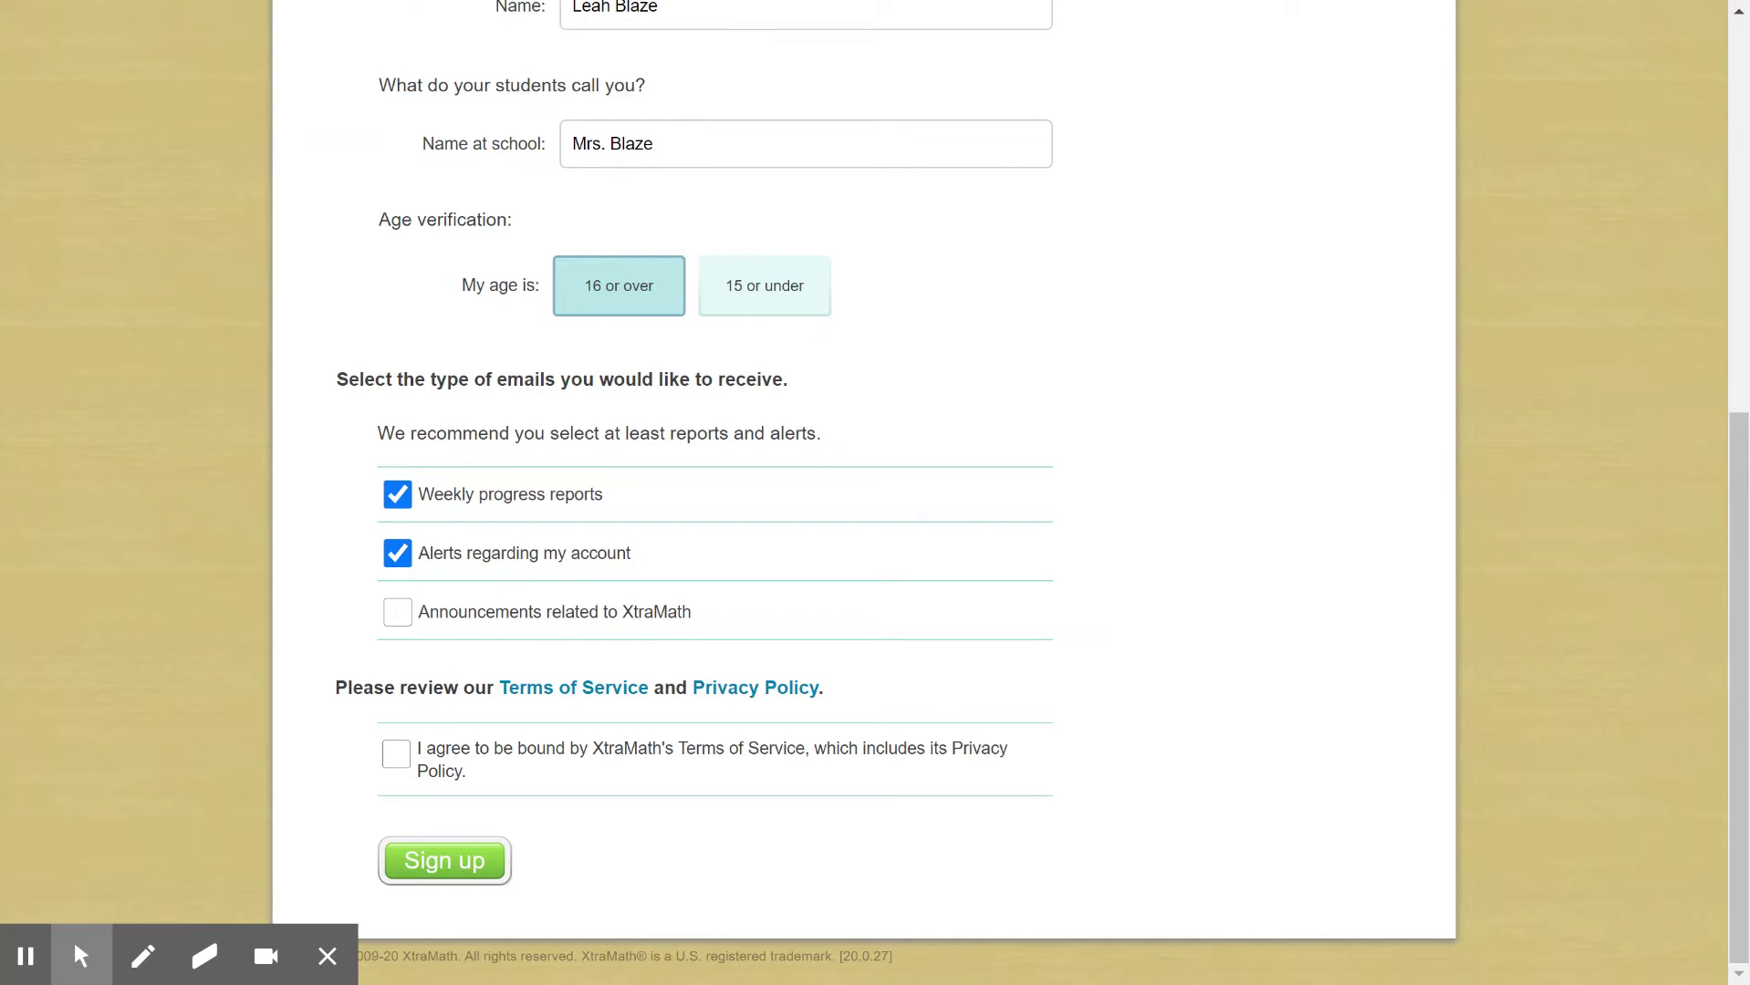
click(398, 759)
click(456, 871)
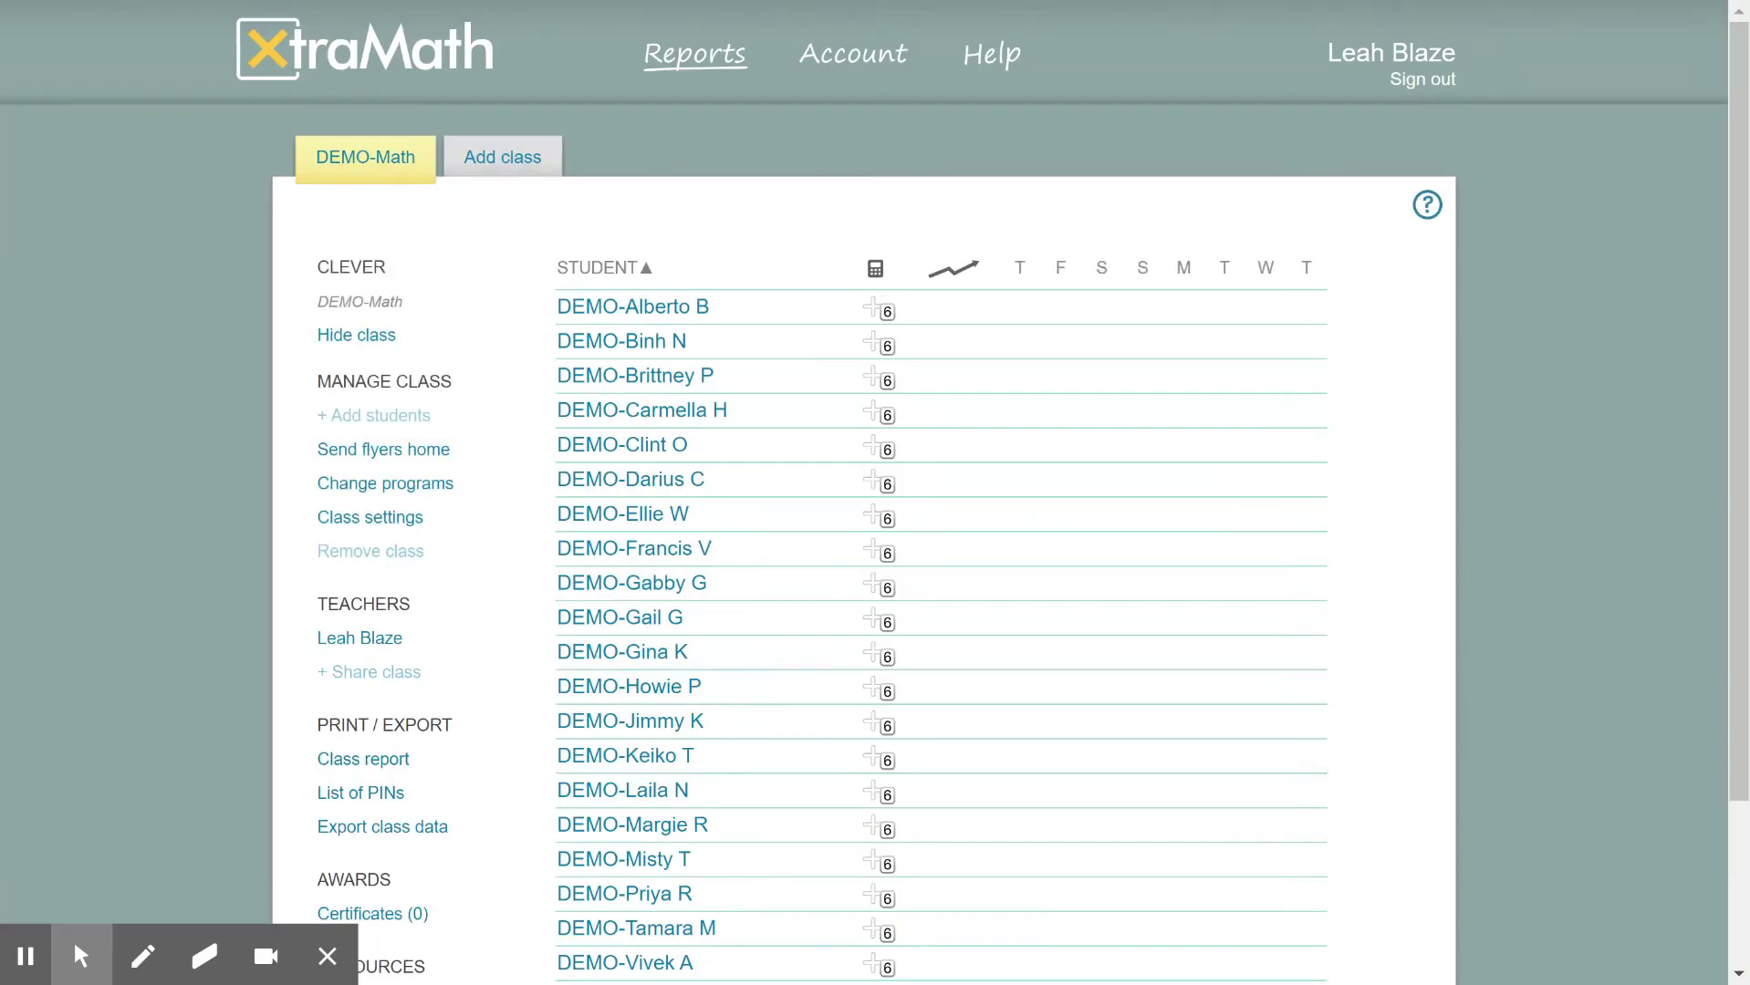
scroll(1018, 677, down, 3)
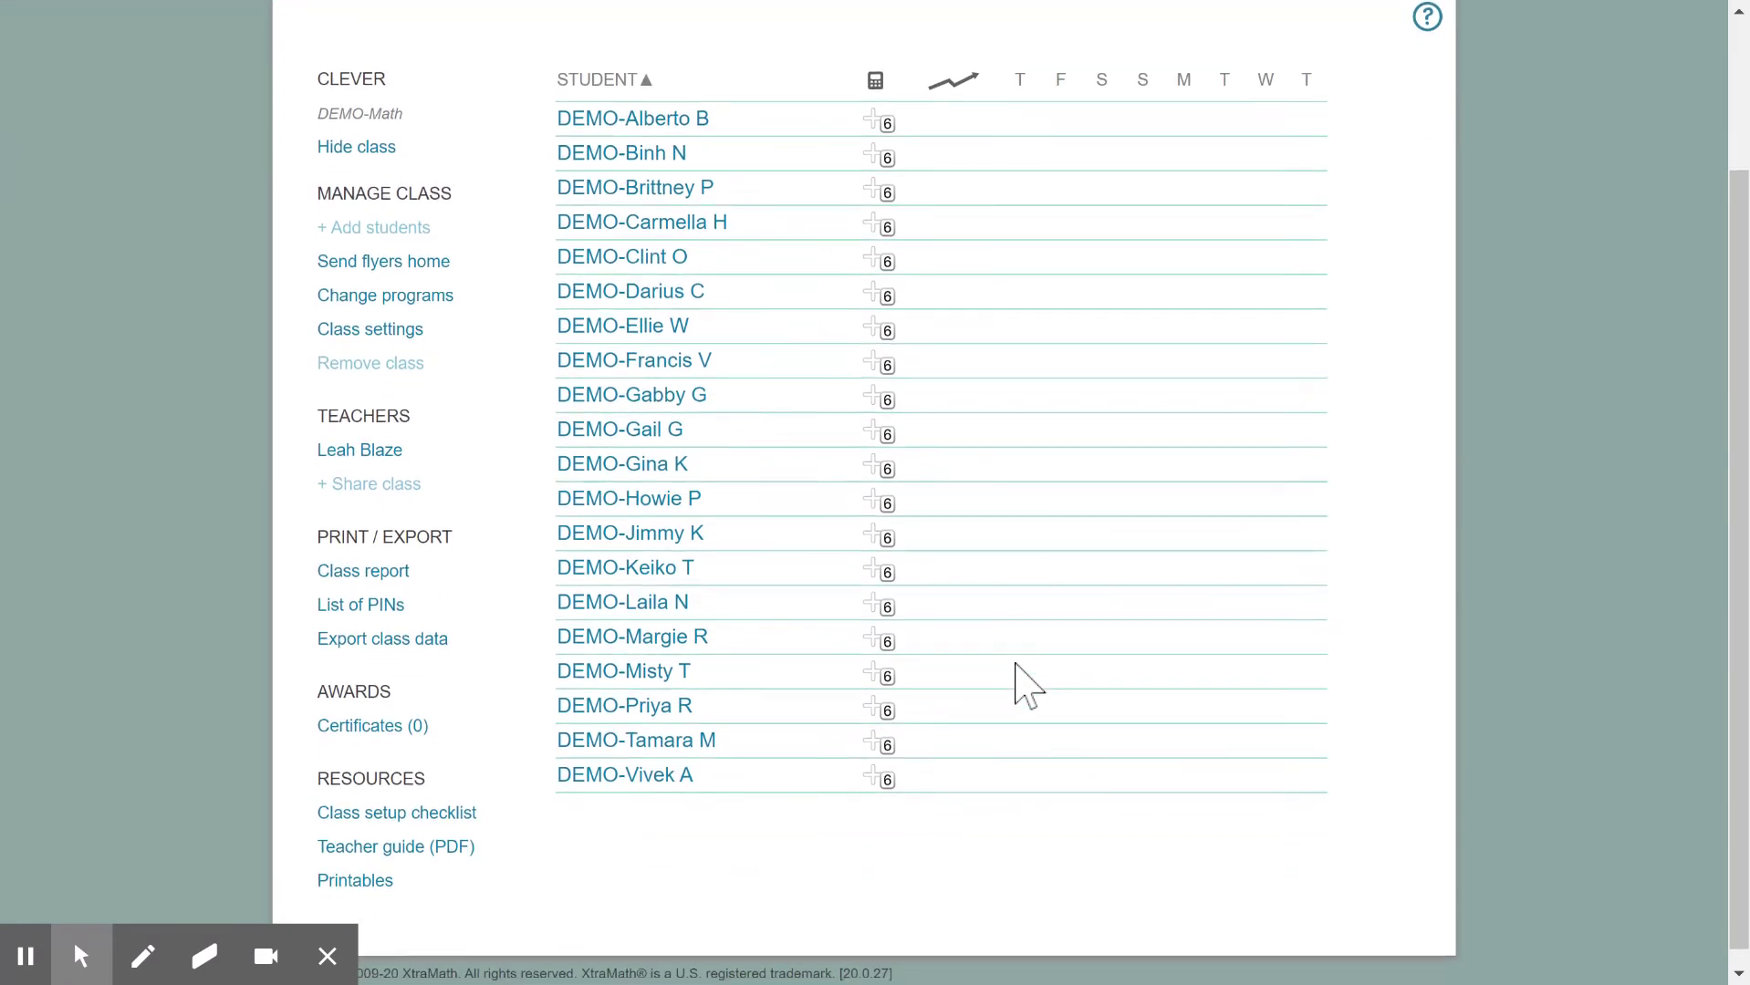
scroll(785, 401, up, 3)
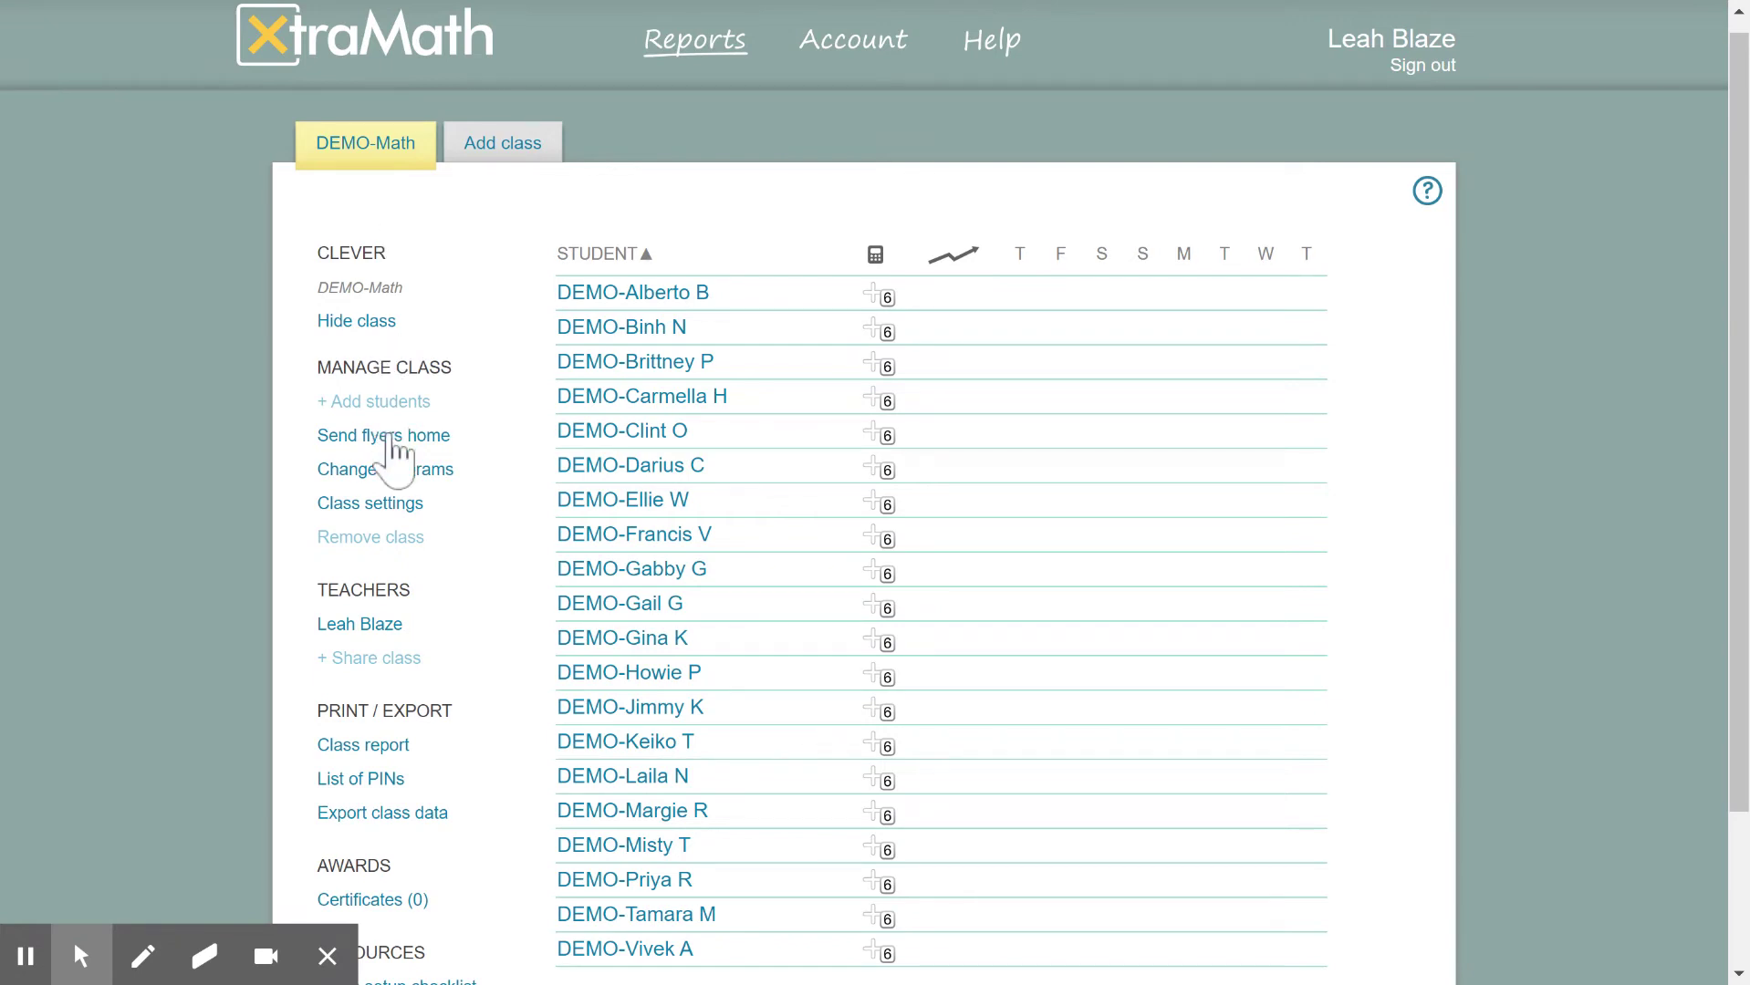
Dismiss the Clever Class notice from + Add students and open the first student's report
click(358, 404)
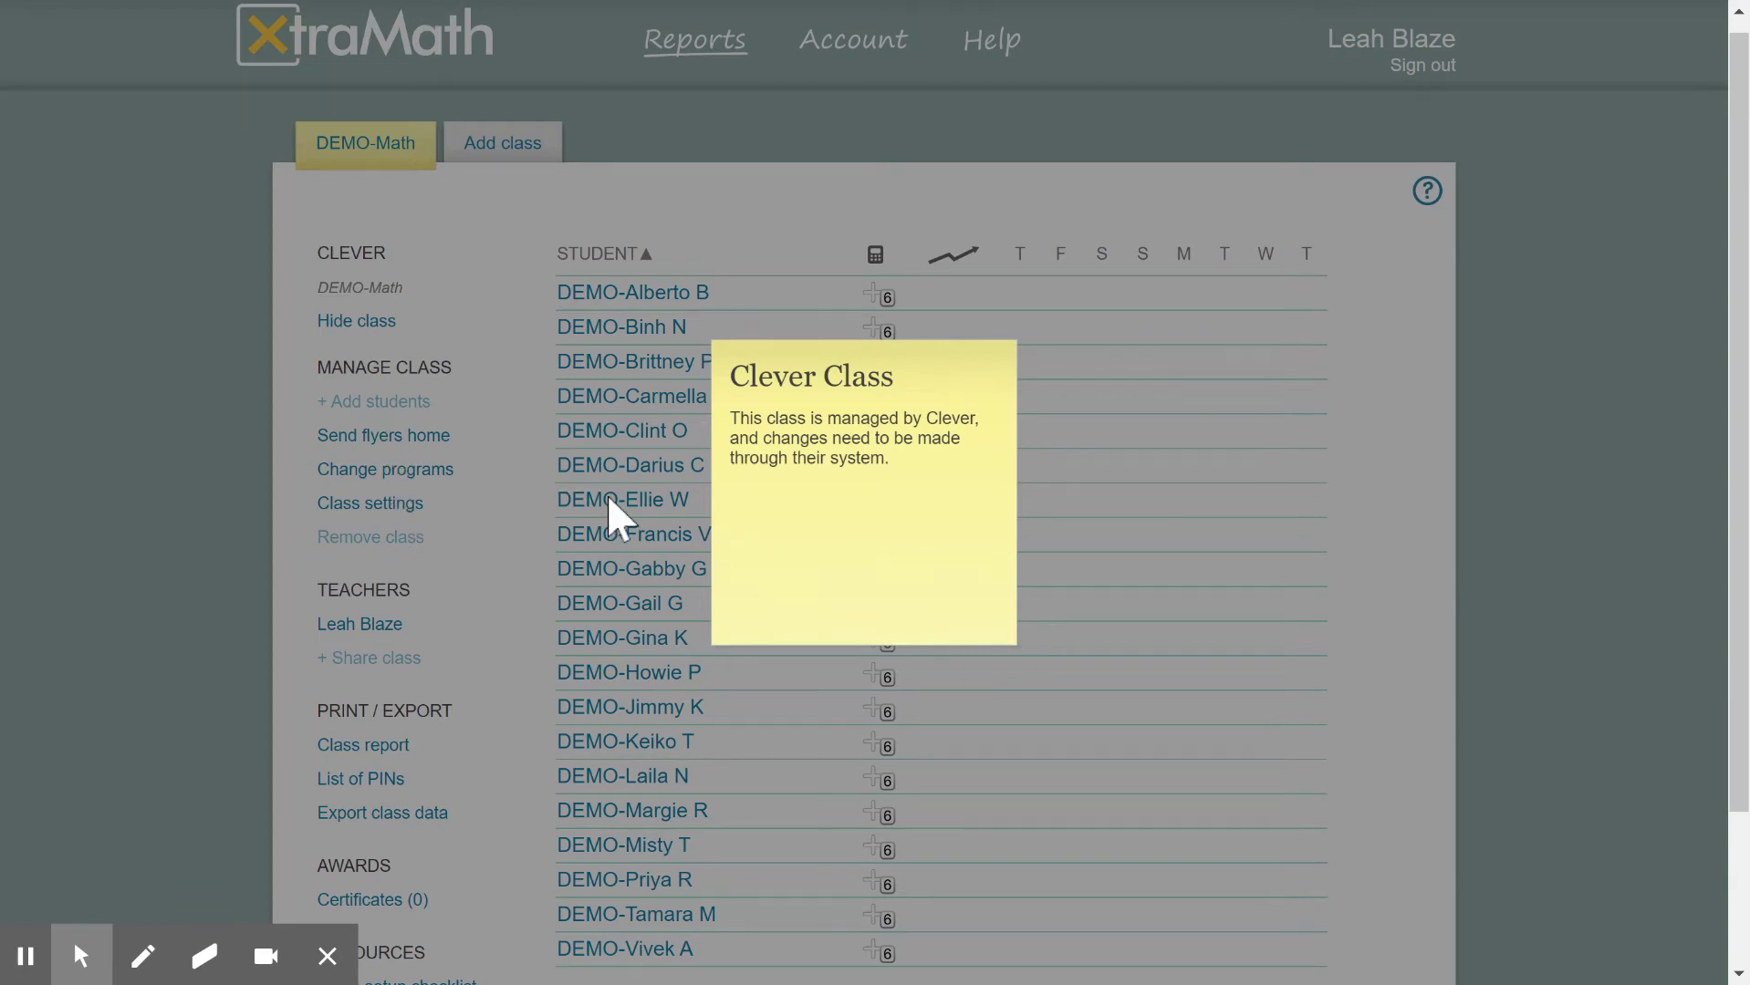
click(609, 498)
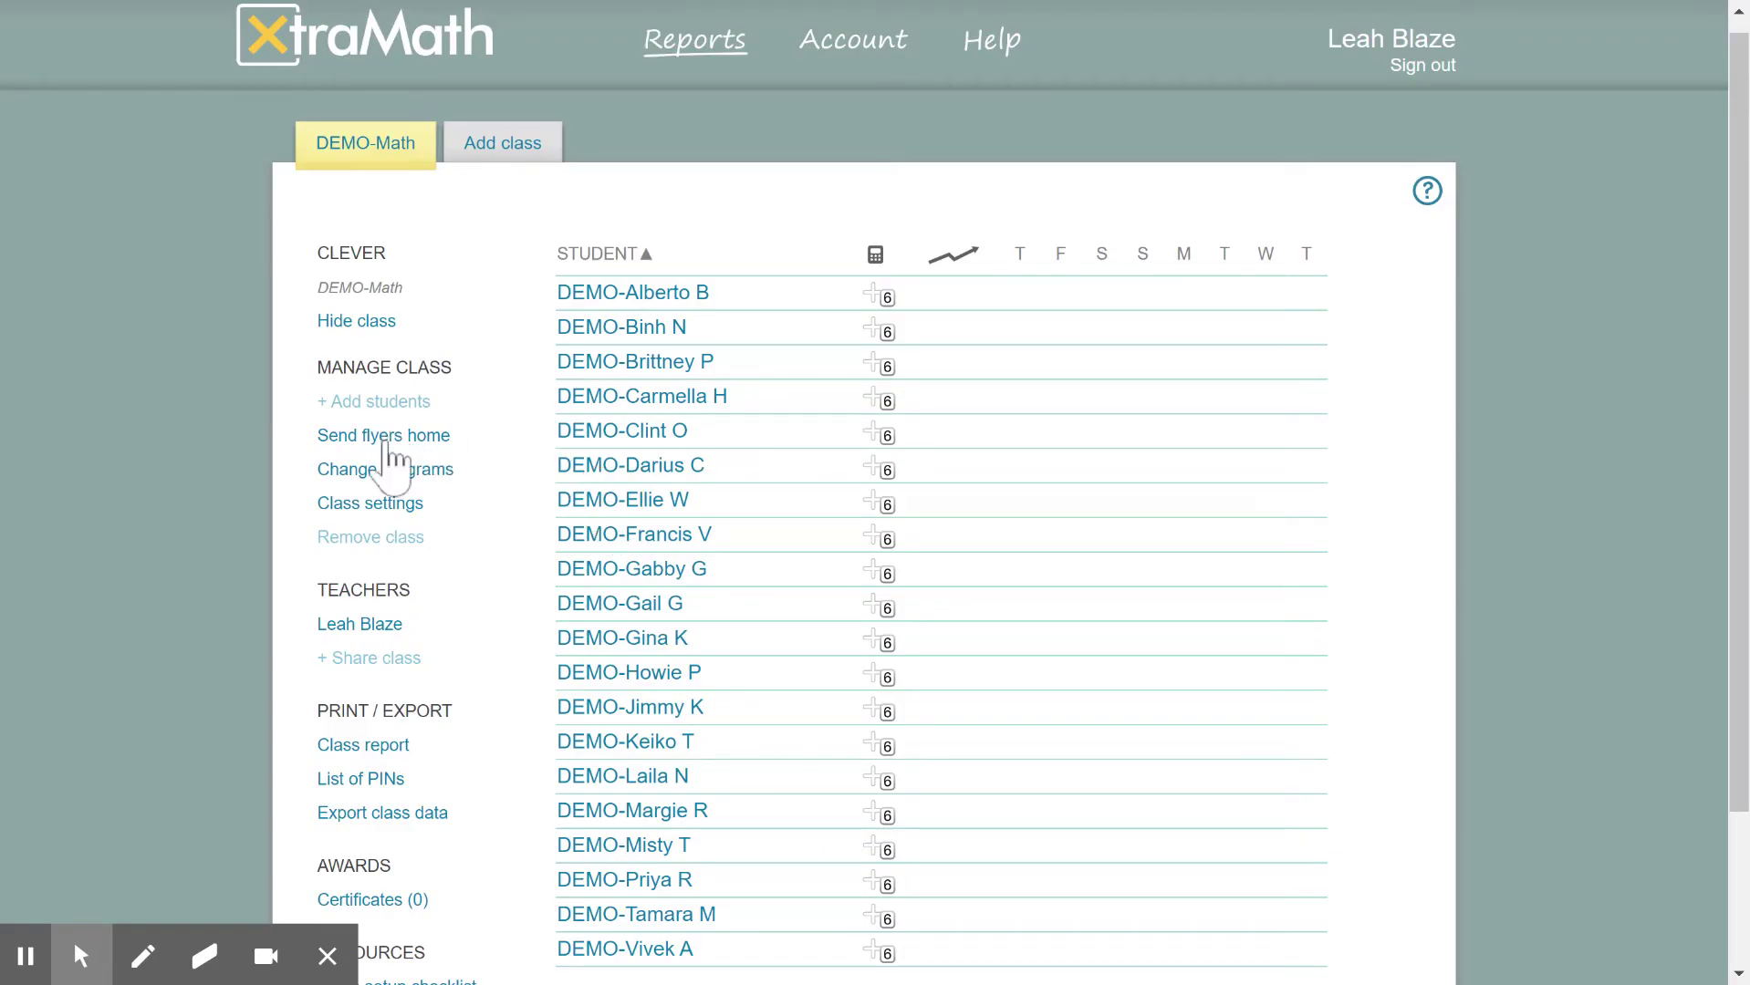
scroll(407, 535, down, 1)
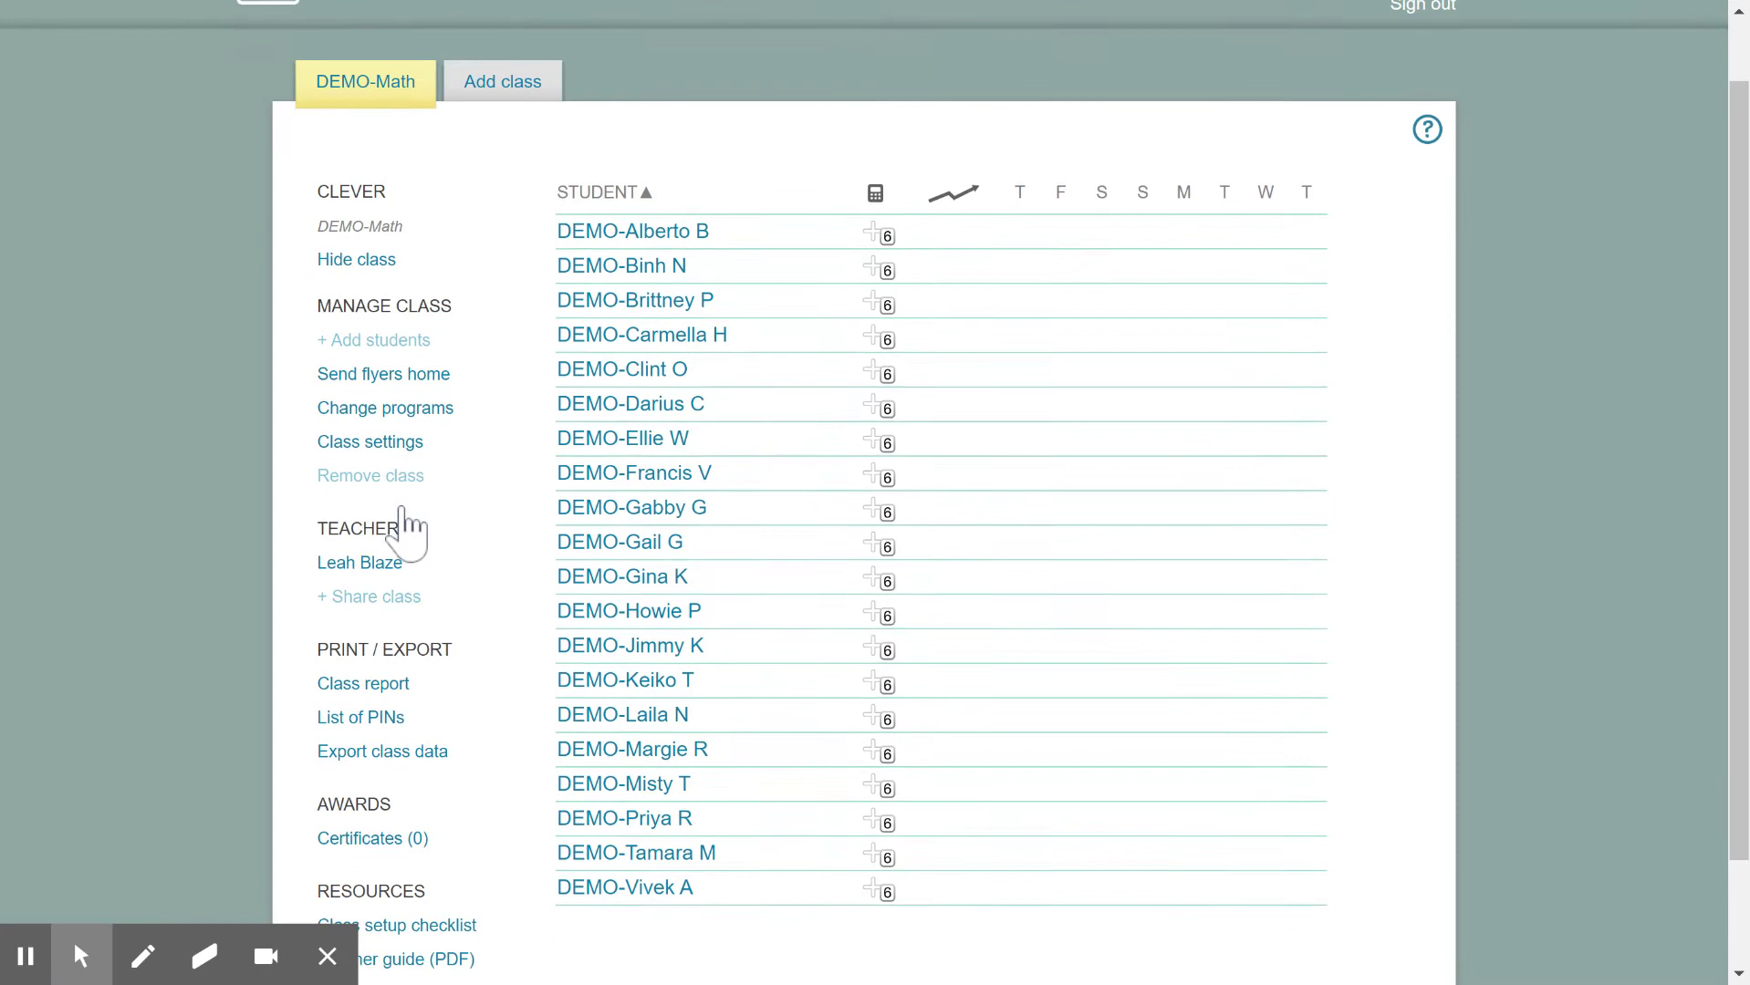
scroll(407, 530, down, 2)
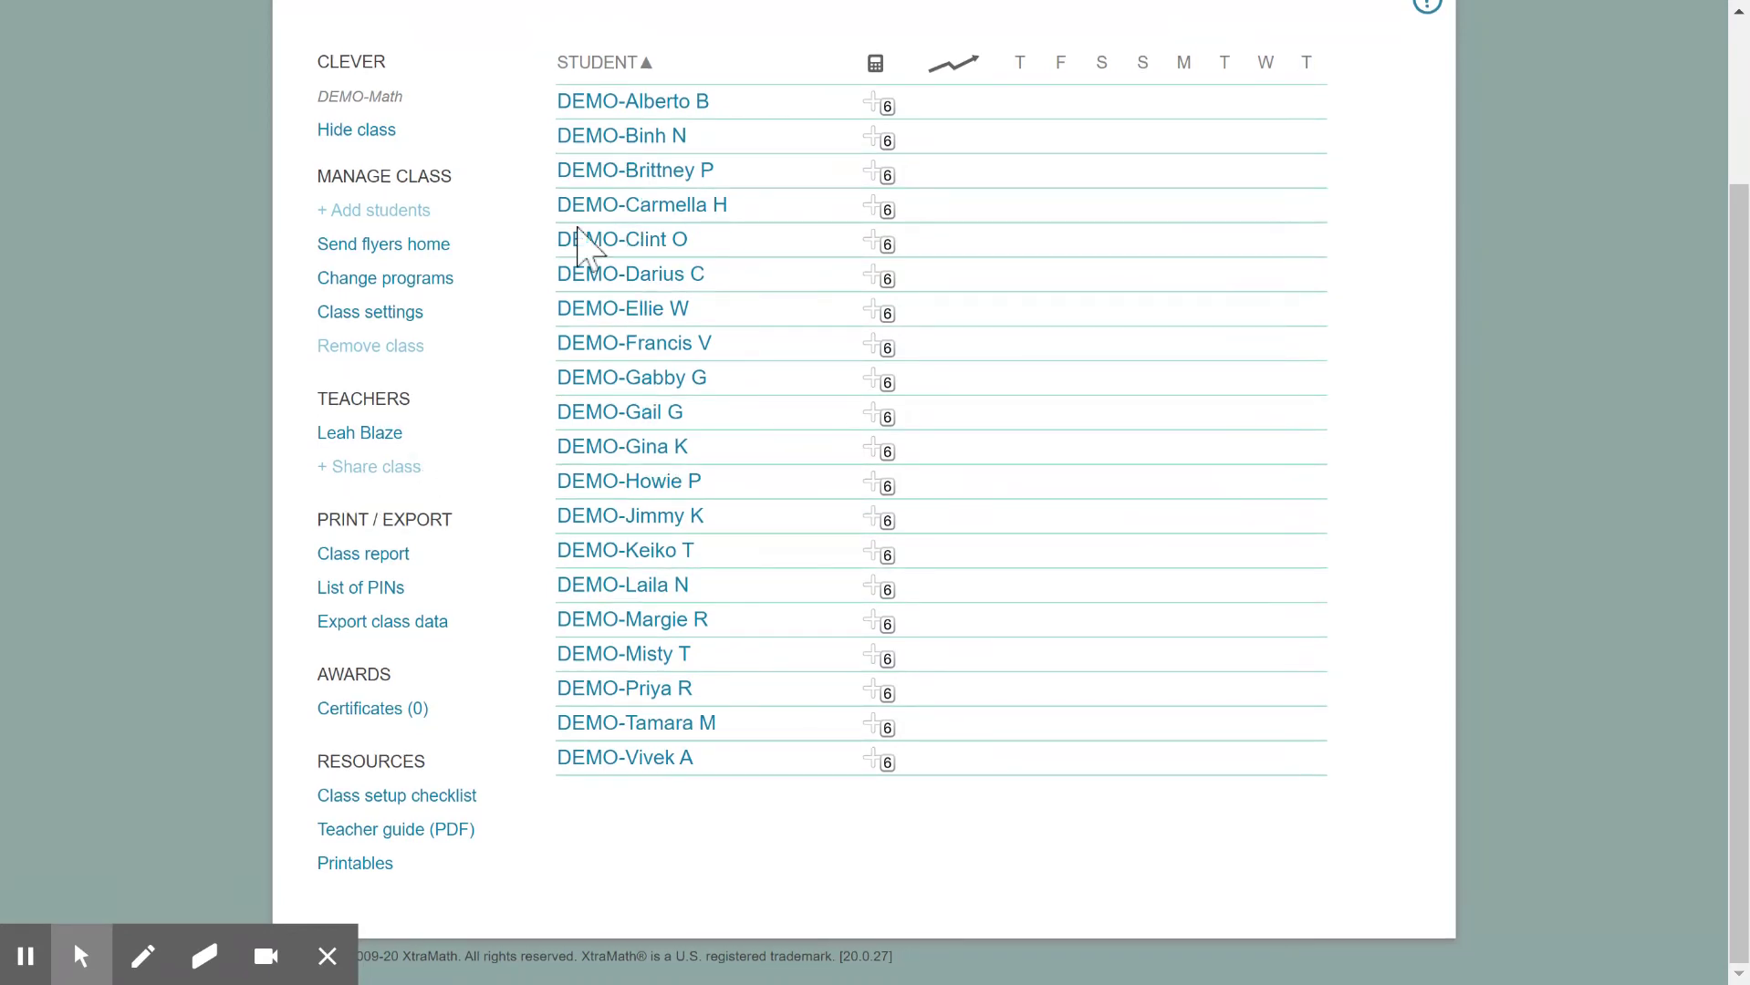
click(641, 103)
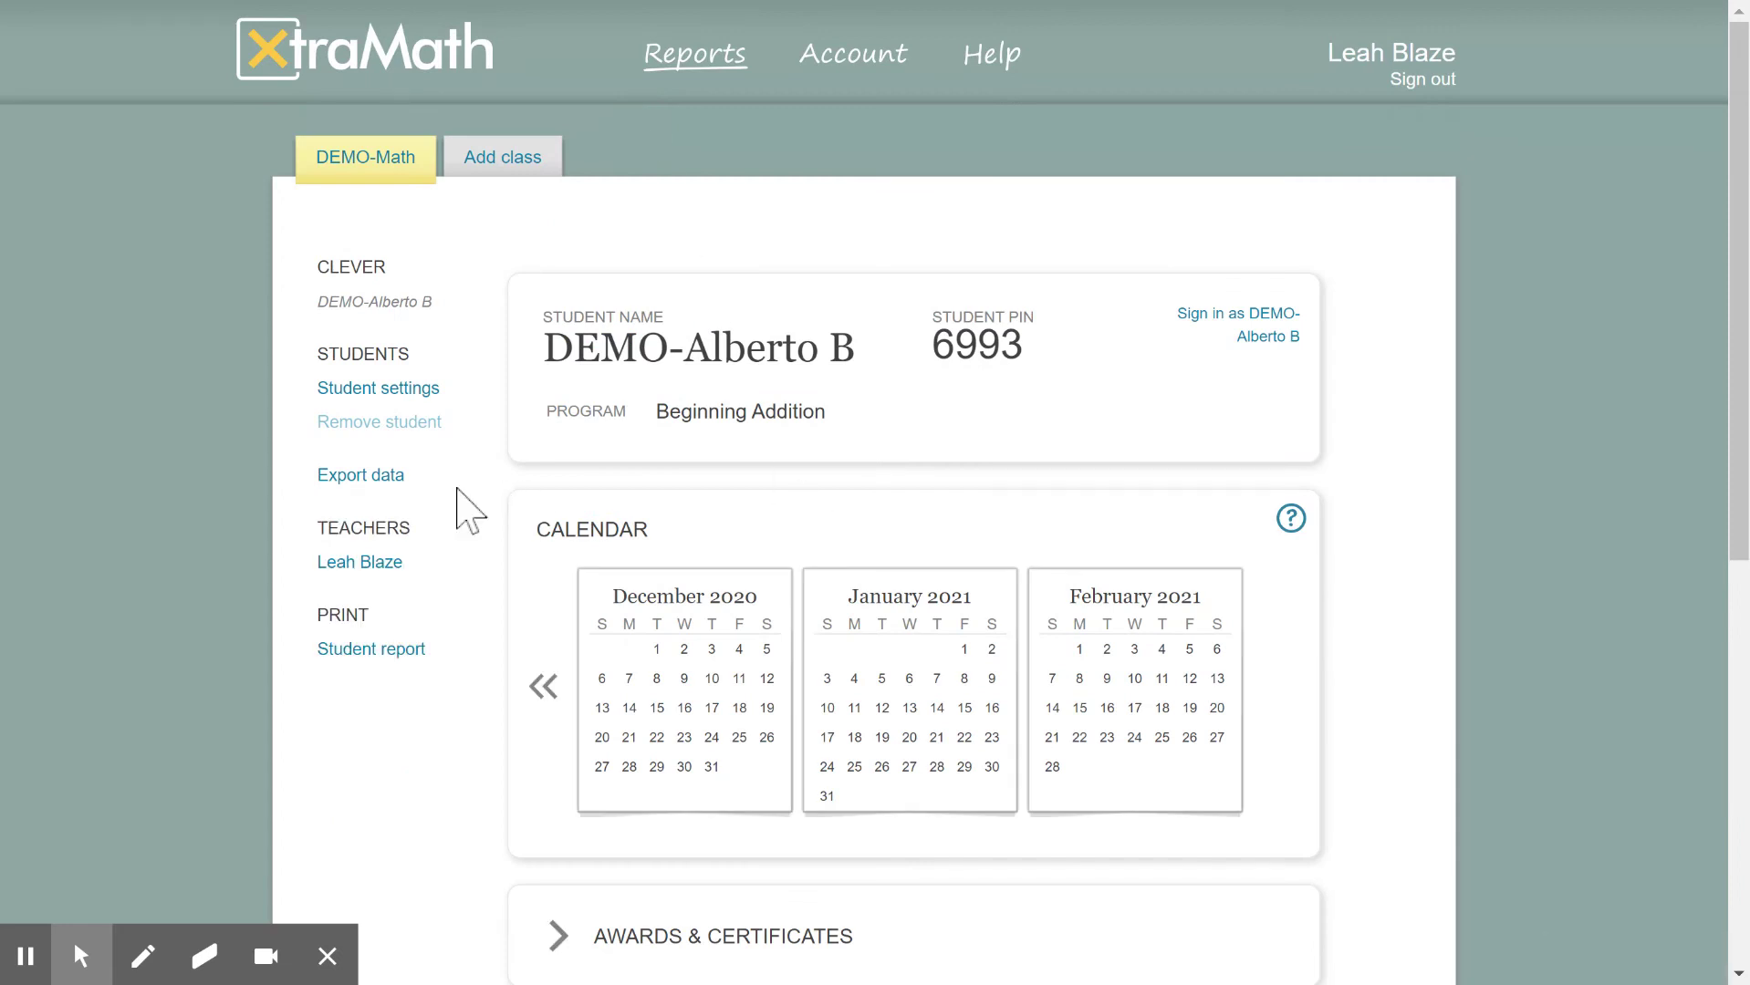
Return to the DEMO-Math roster and open the class's Change programs view
scroll(771, 512, down, 1)
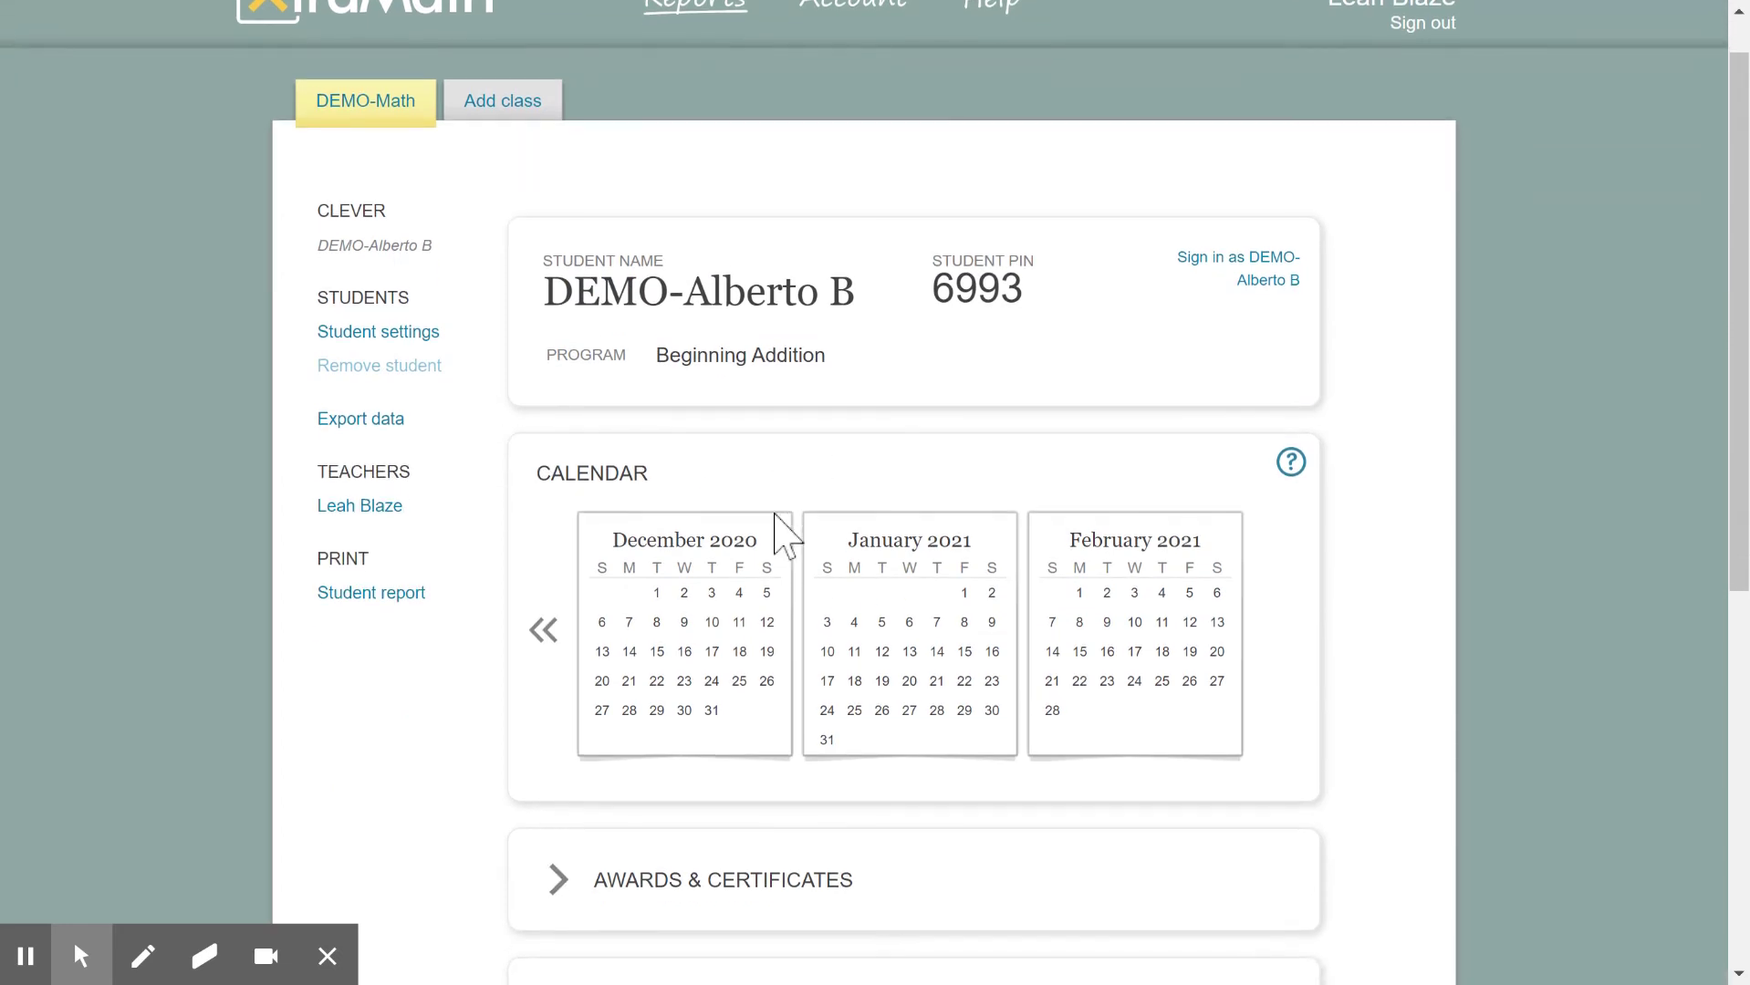
click(340, 108)
scroll(576, 475, down, 2)
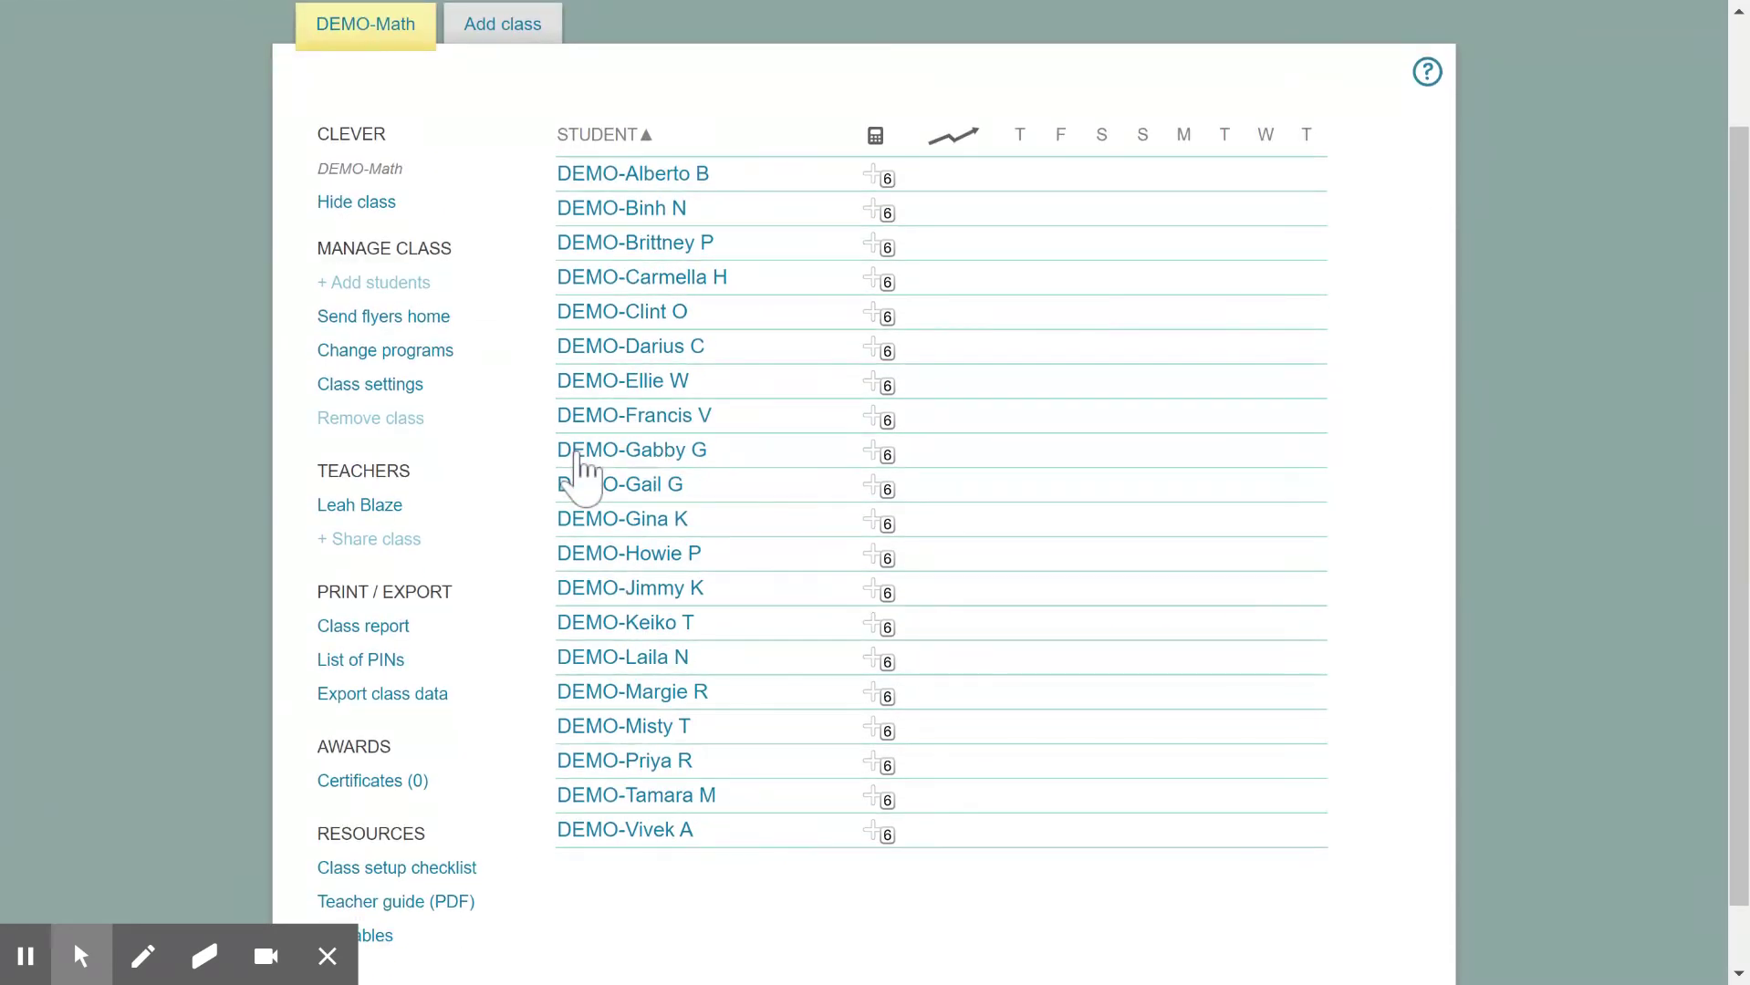
scroll(577, 474, down, 1)
scroll(577, 474, down, 1)
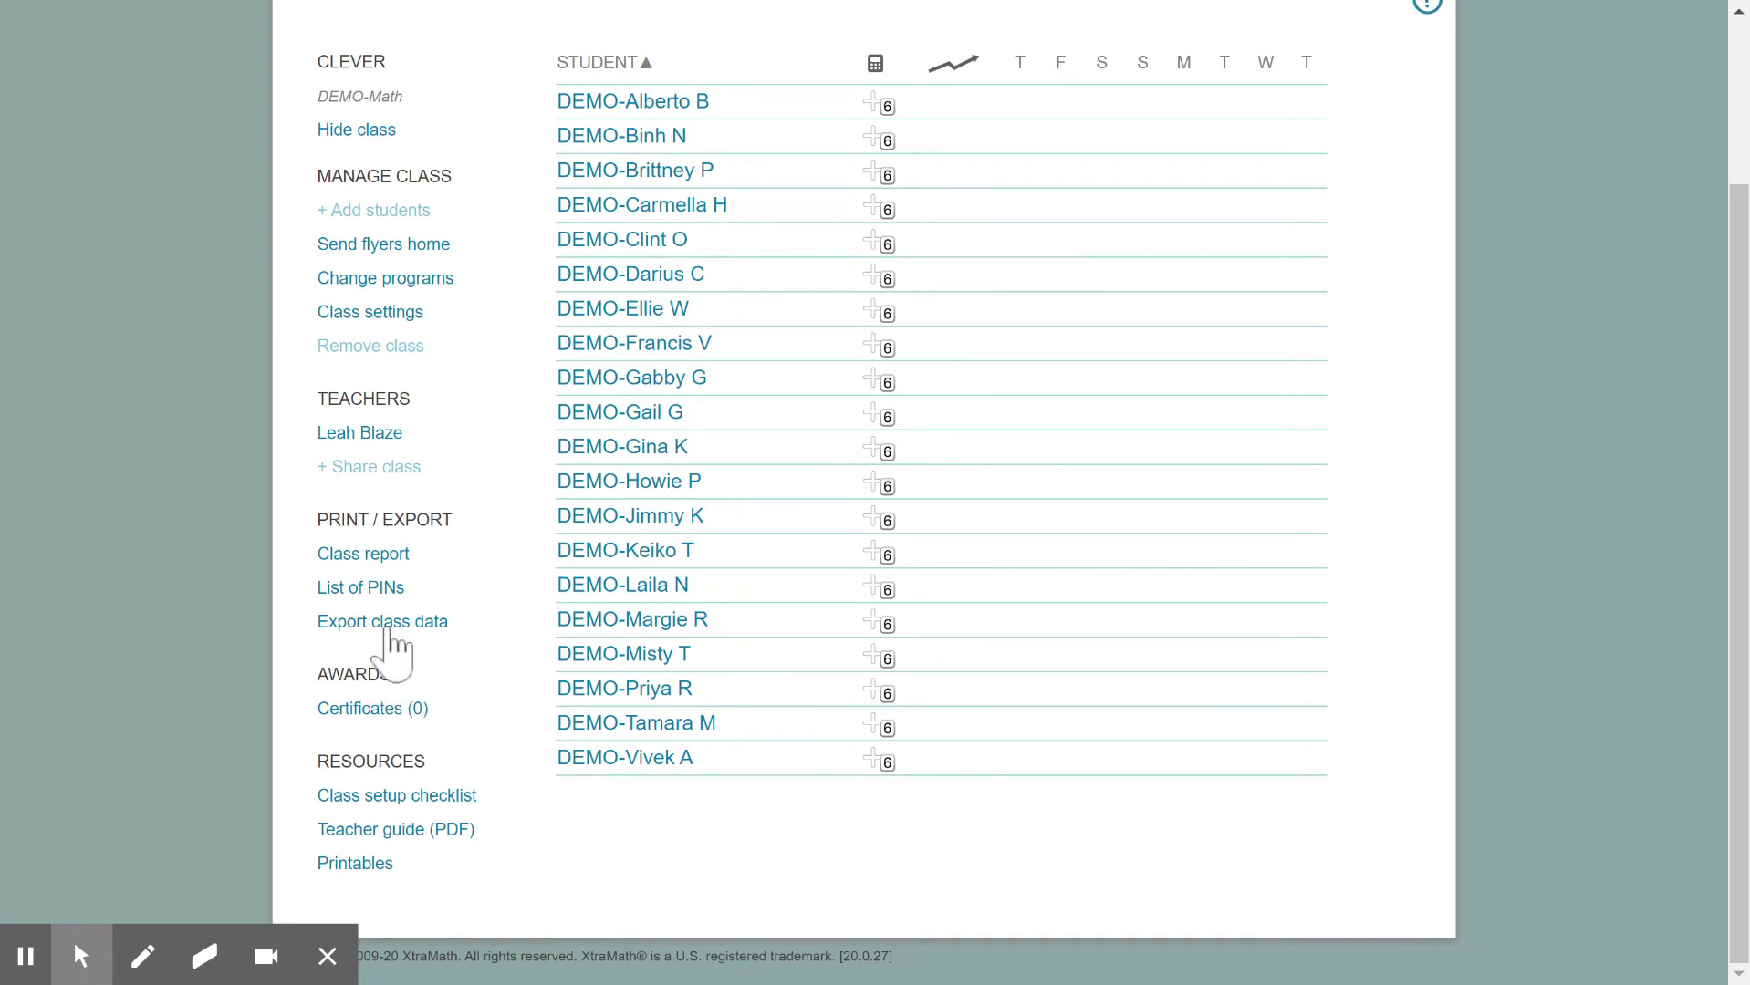
click(375, 279)
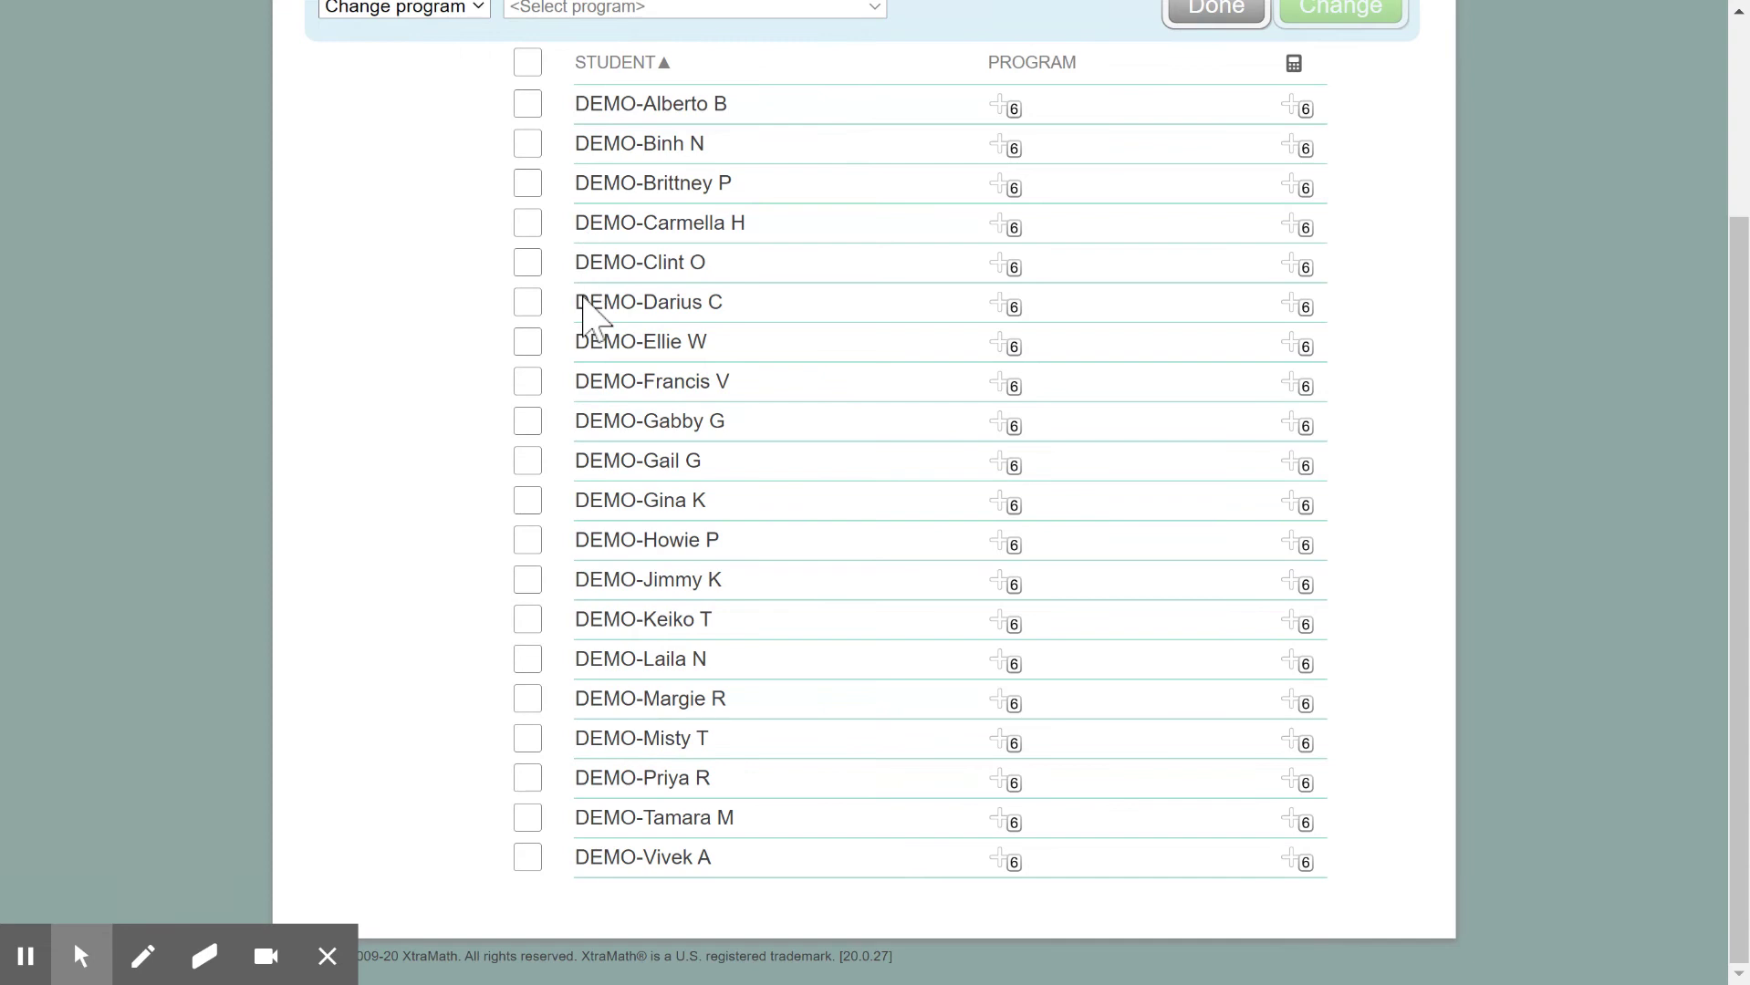
Select all students and assign a Custom Program limited to Multiplication & Division
scroll(586, 312, up, 2)
click(527, 185)
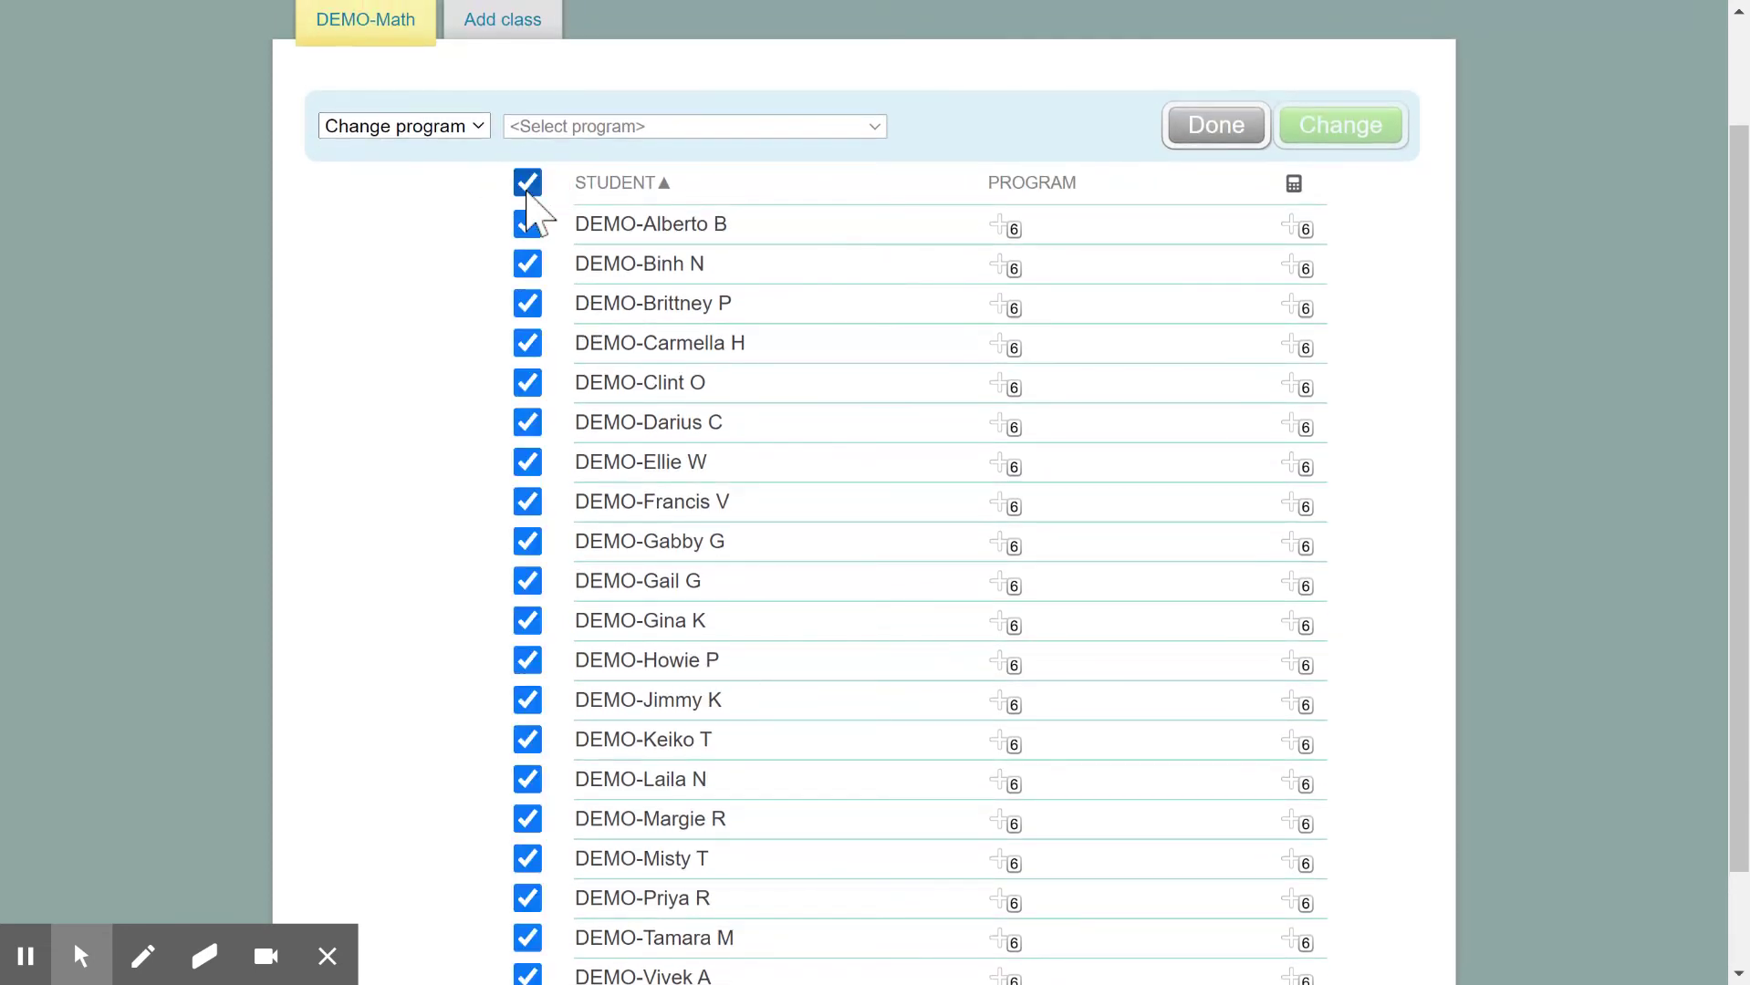
click(669, 123)
key(Return)
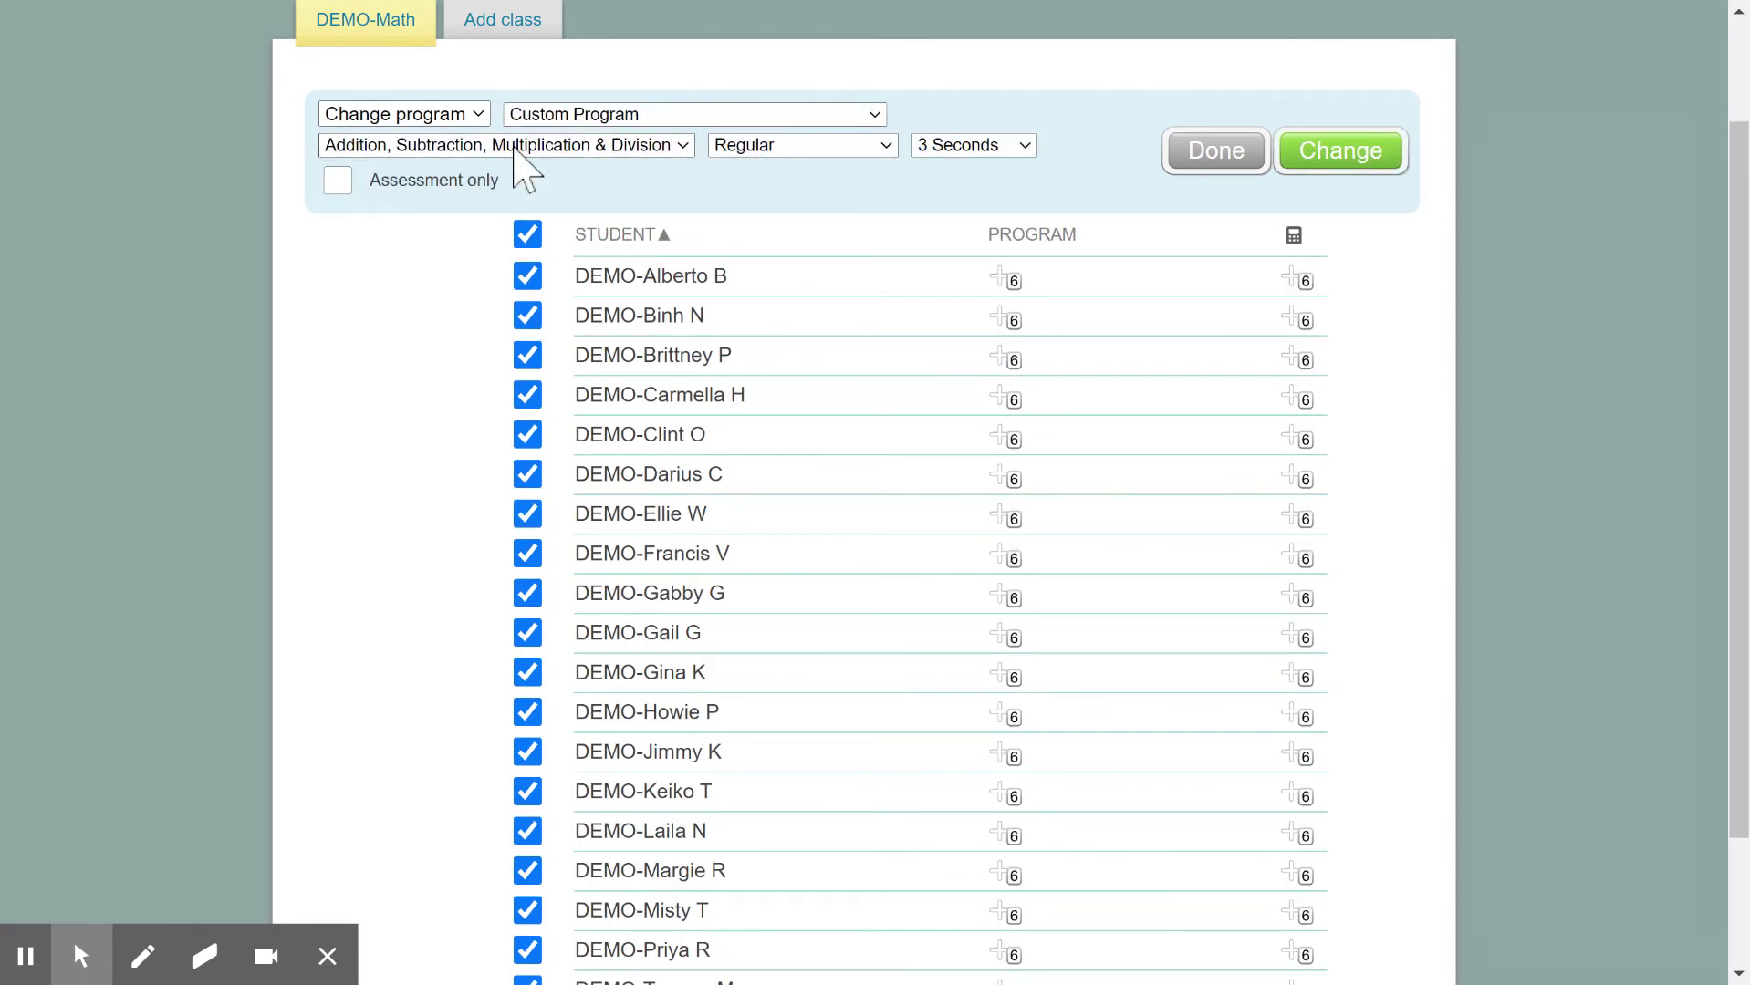
click(546, 149)
key(Up)
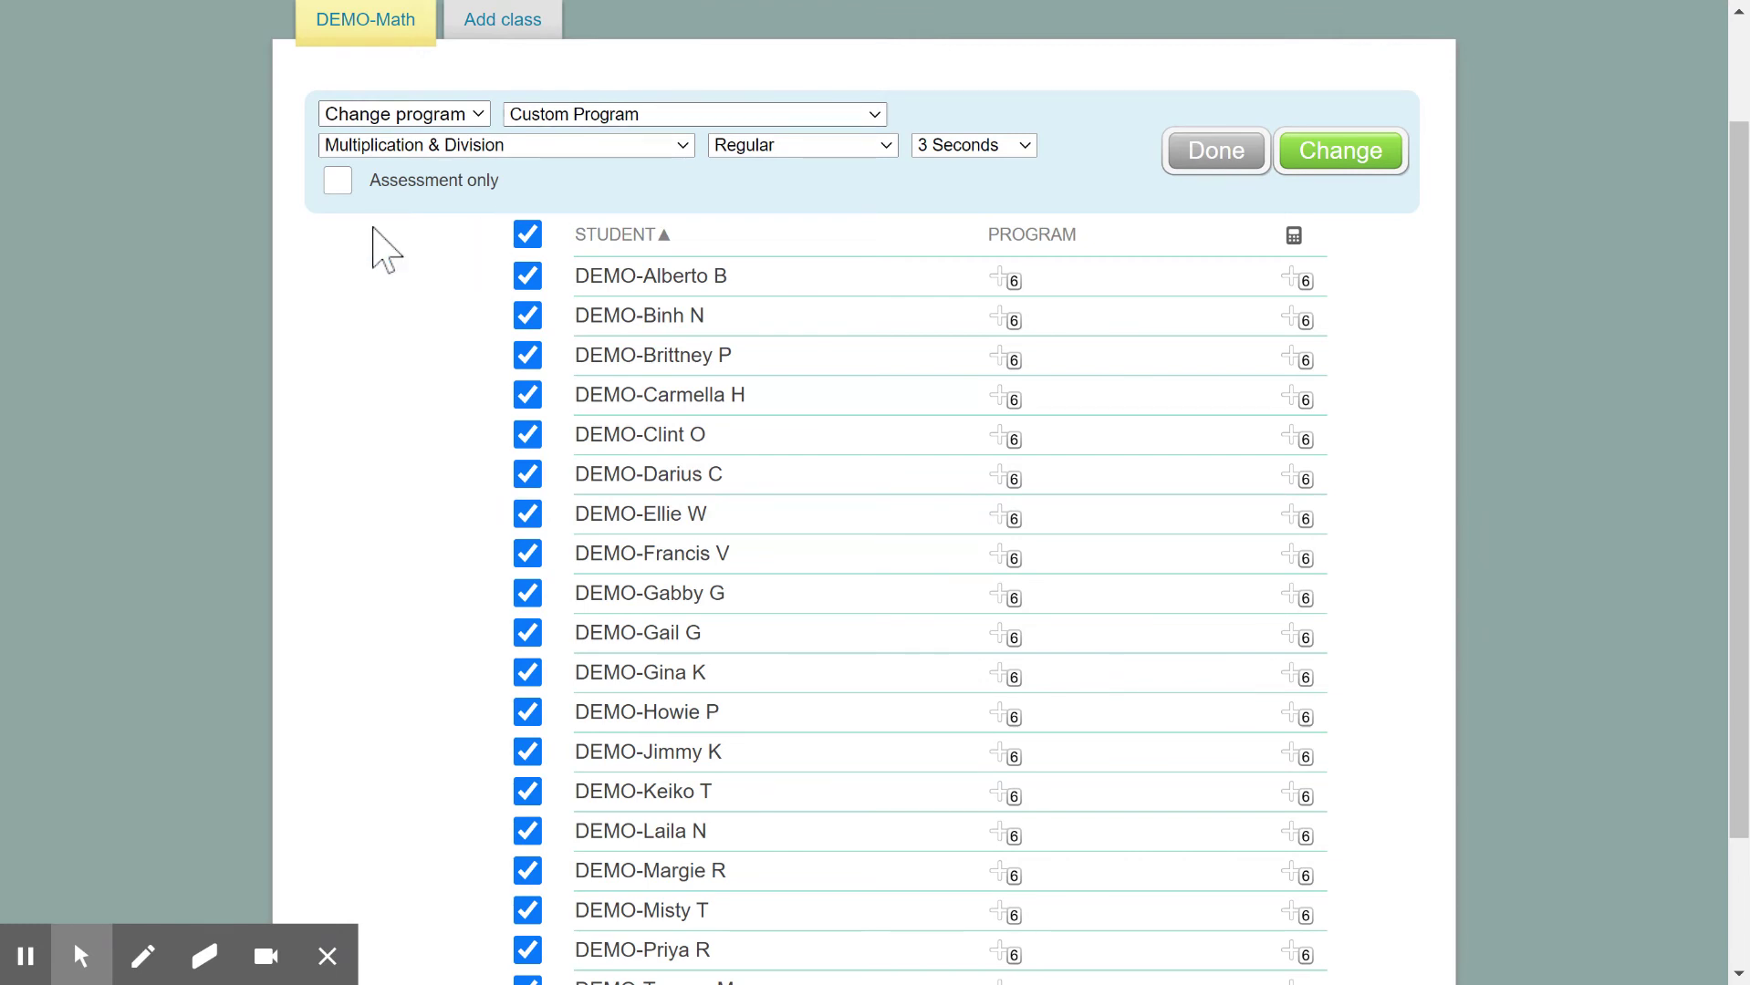
Leave Assessment only off and keep the level at Regular after trying Expanded (12) BETA
click(349, 183)
click(348, 183)
click(852, 144)
click(862, 187)
click(848, 149)
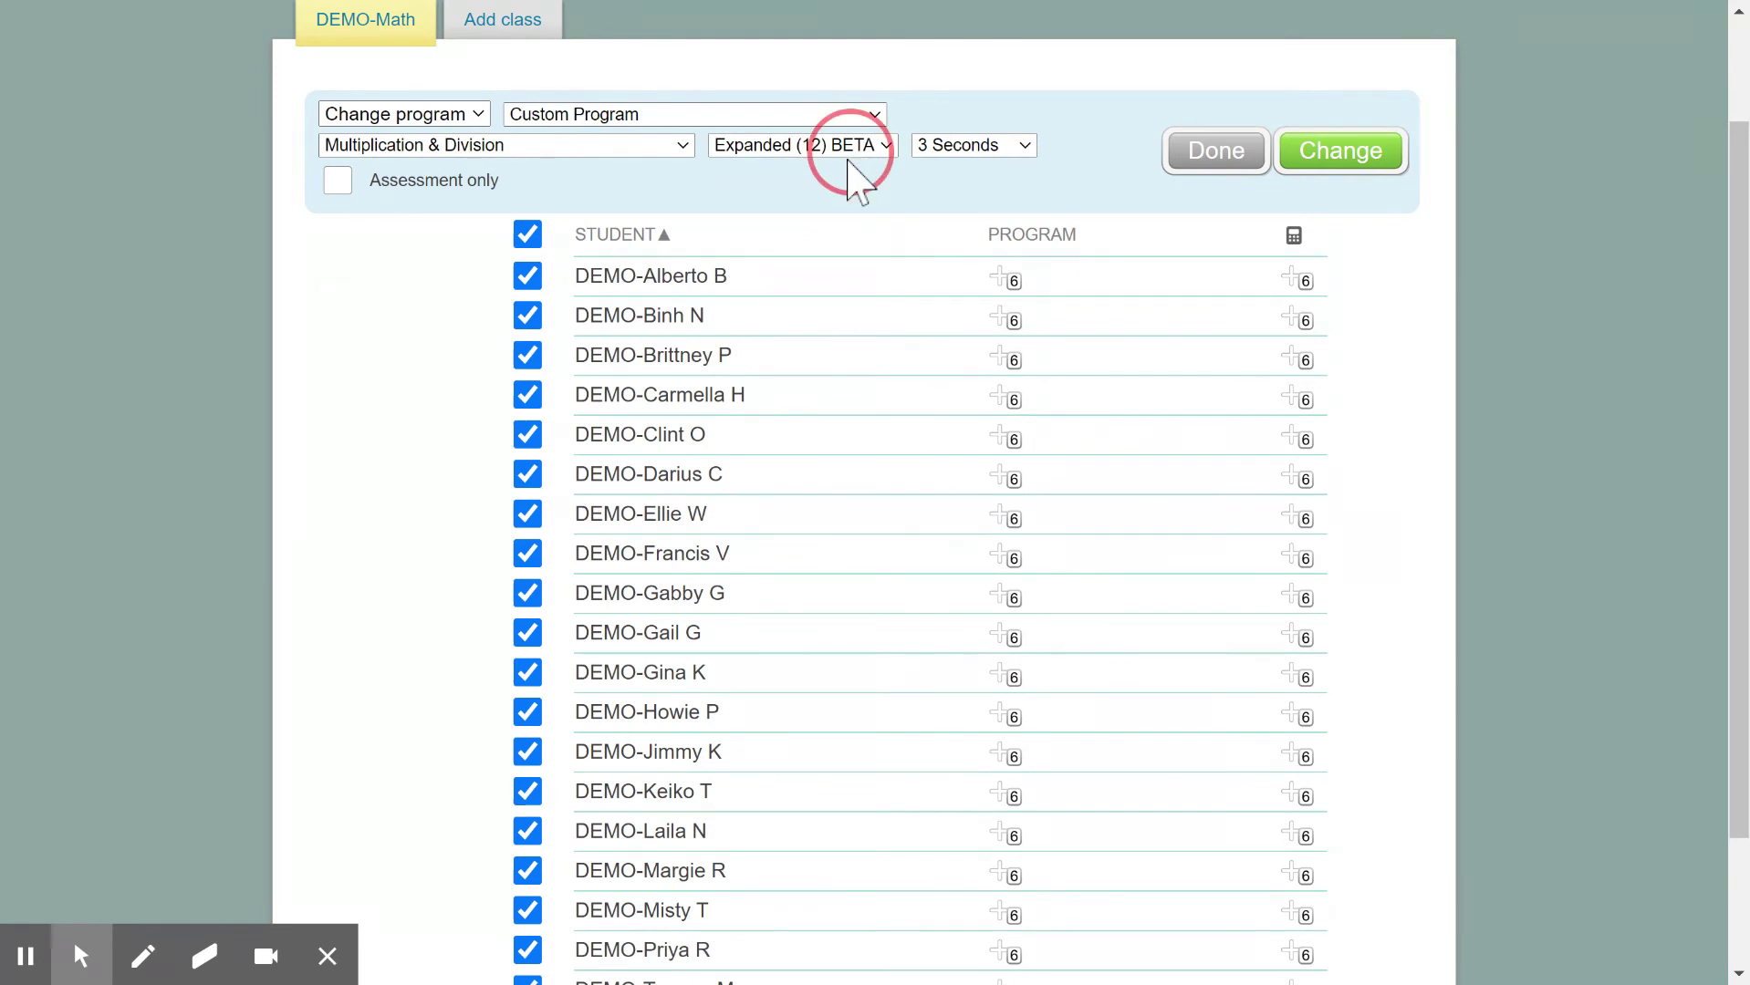
click(847, 162)
Set the answer time to 6 Seconds and turn on Assessment only
click(926, 148)
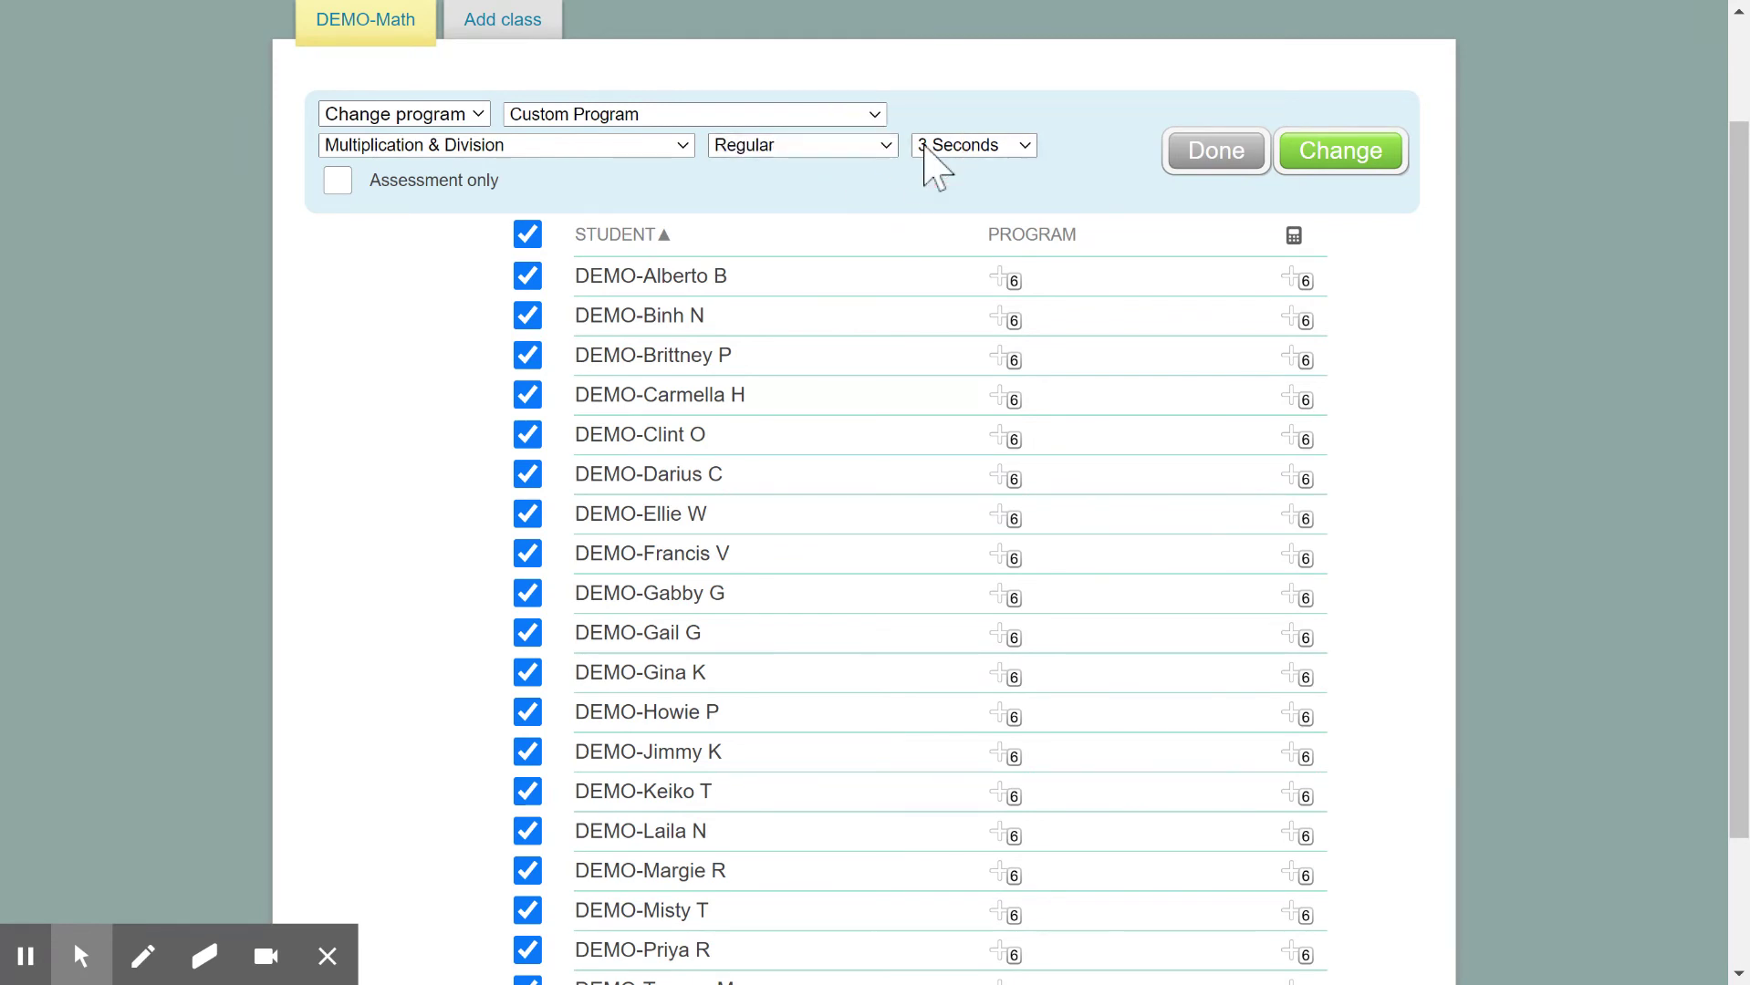
click(826, 152)
click(943, 178)
click(956, 144)
click(337, 181)
Finish the program change, check the Restart program option, then return to the class roster
click(1191, 151)
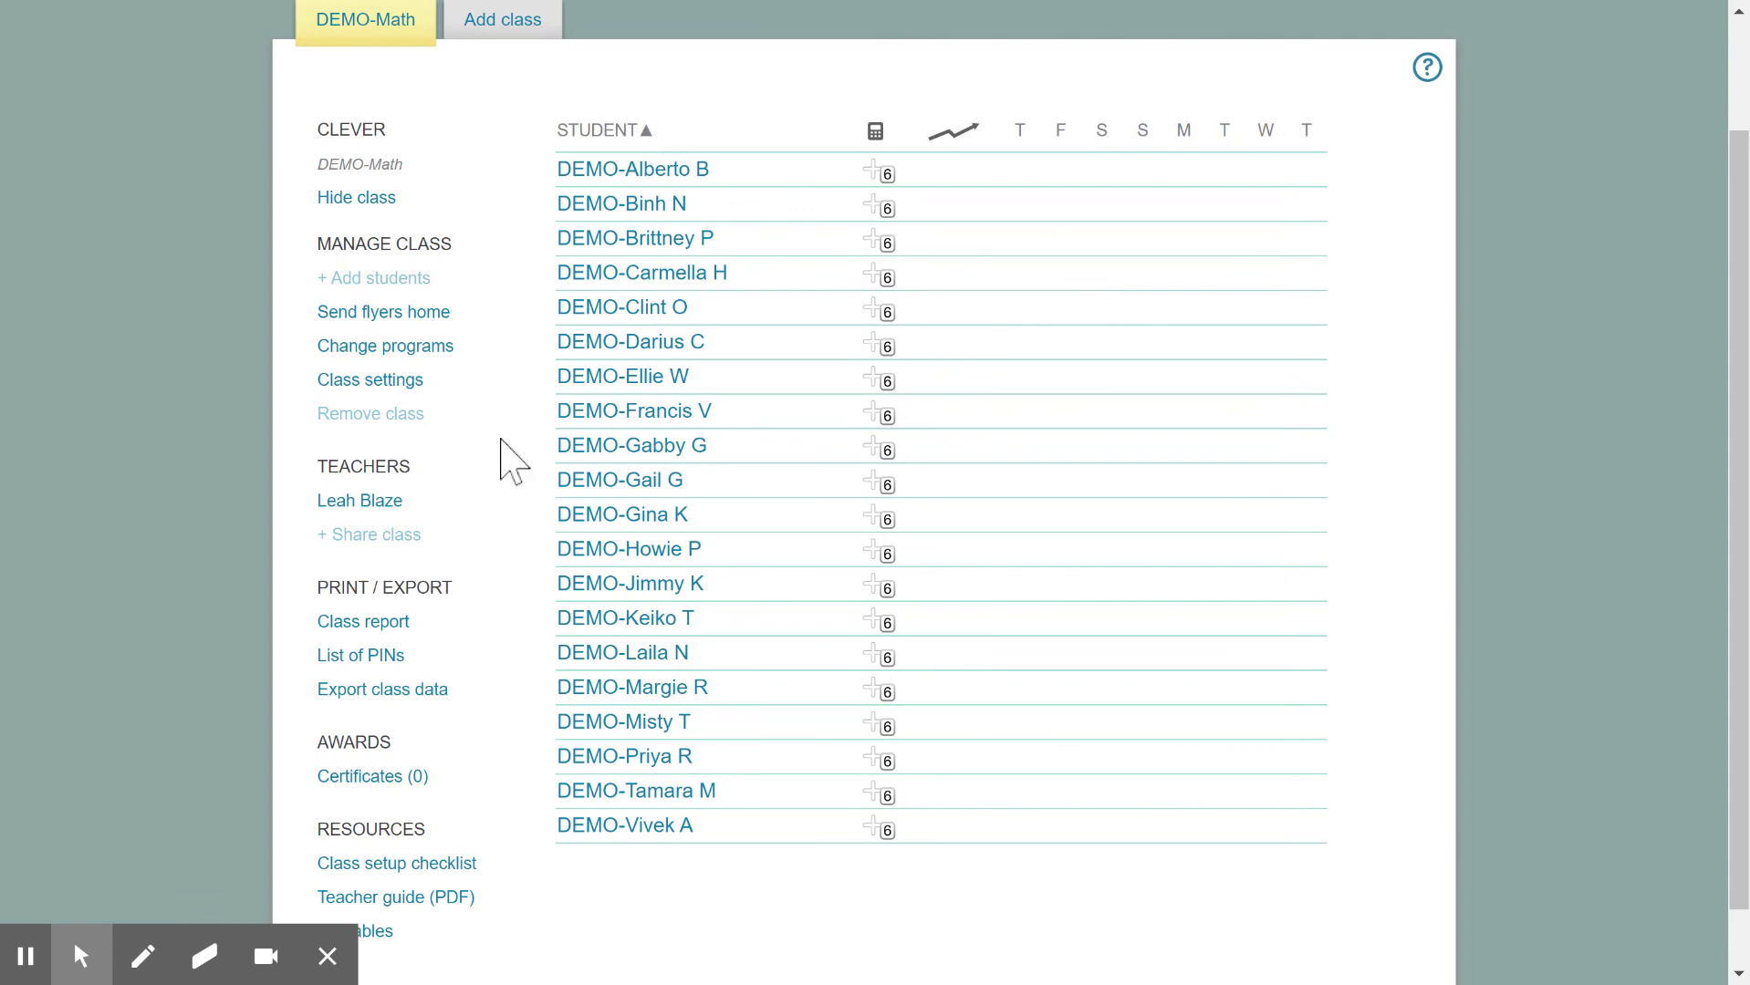
click(406, 347)
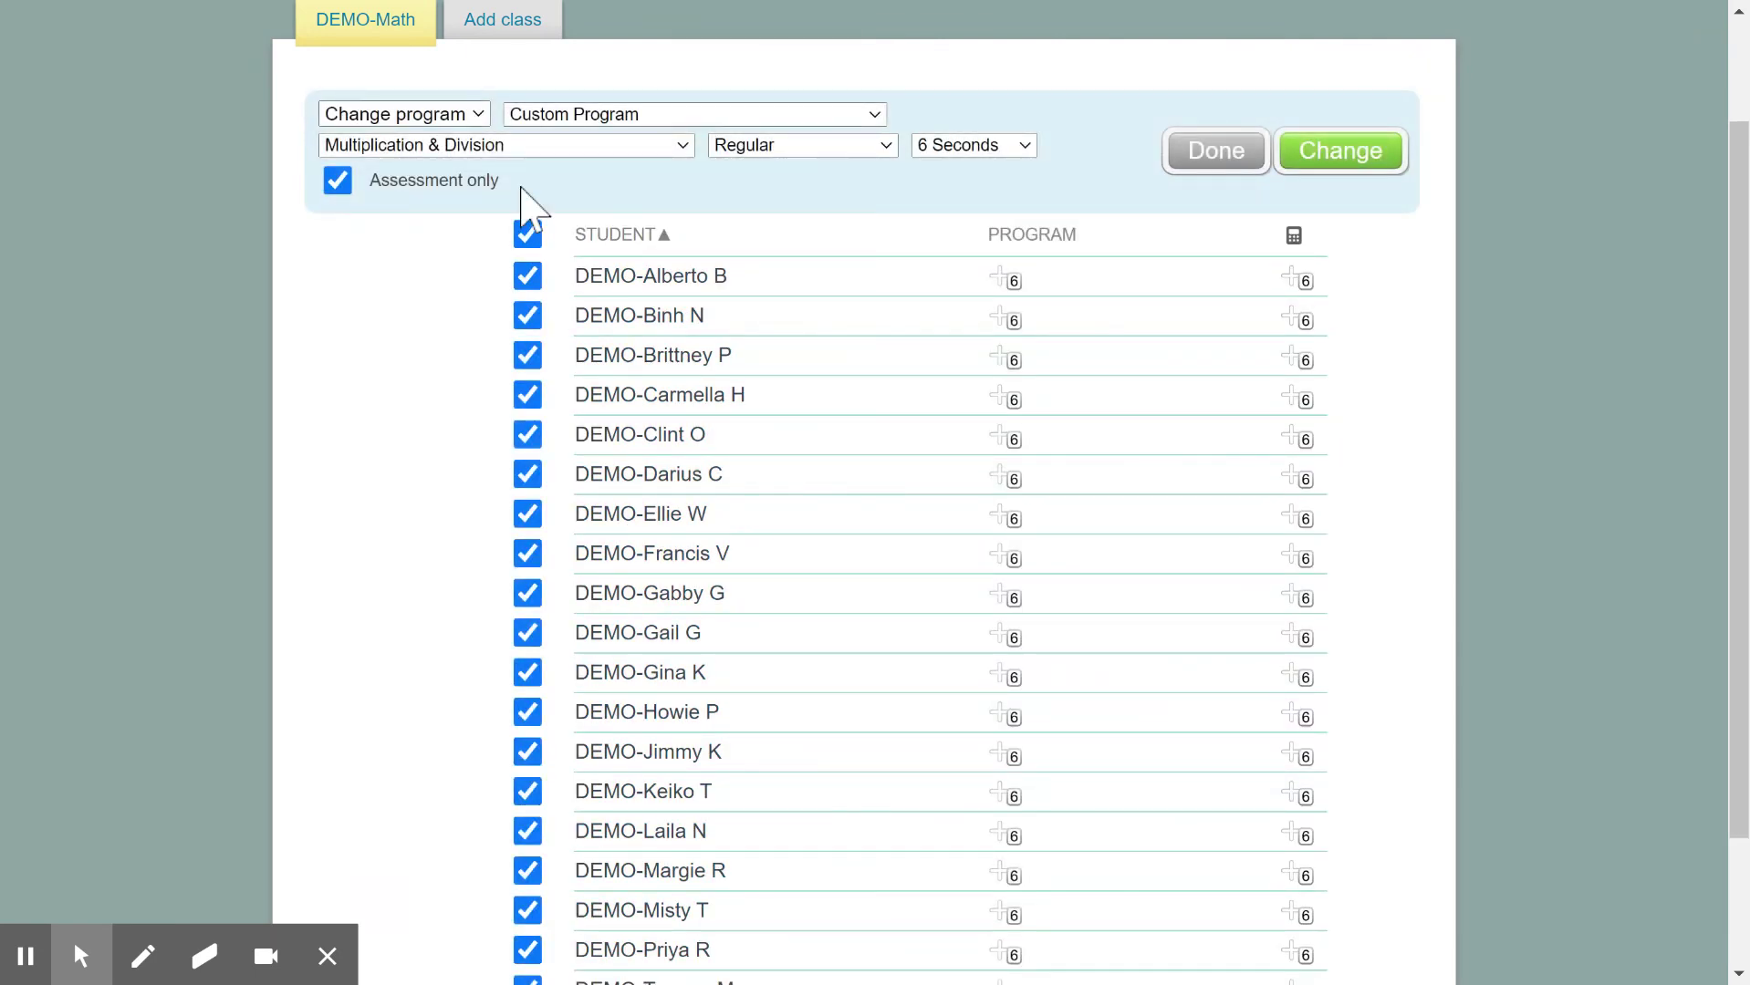
click(477, 116)
click(418, 226)
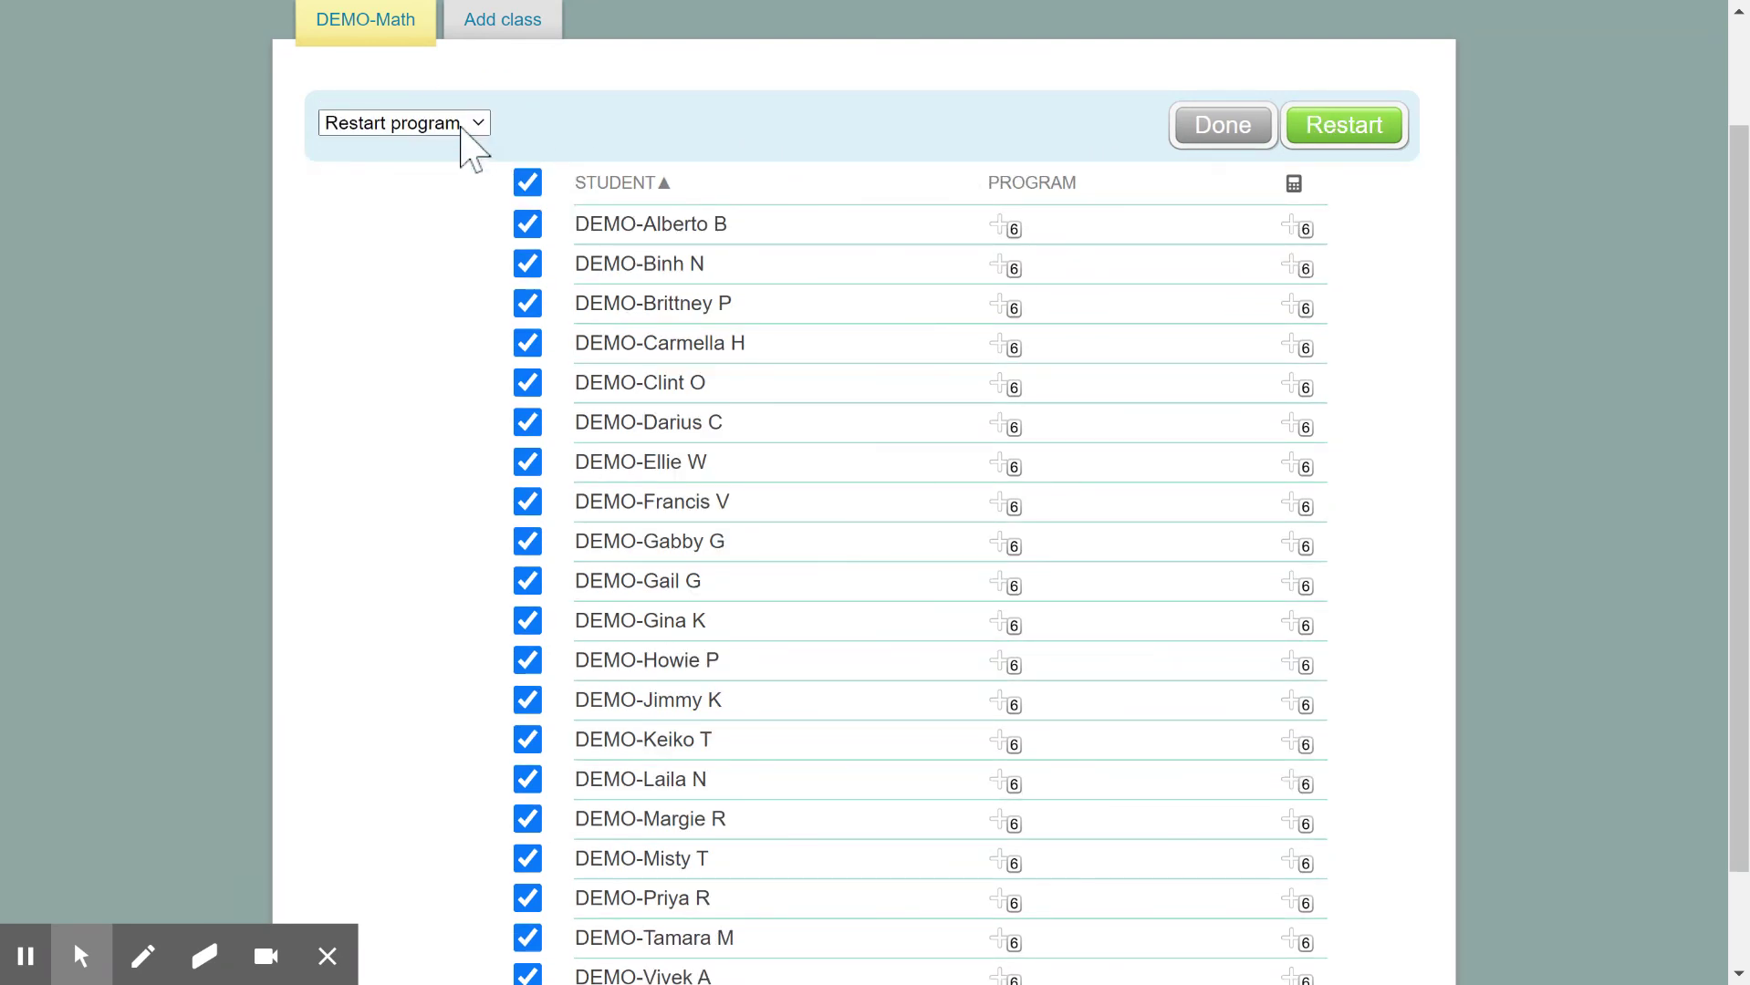
key(Up)
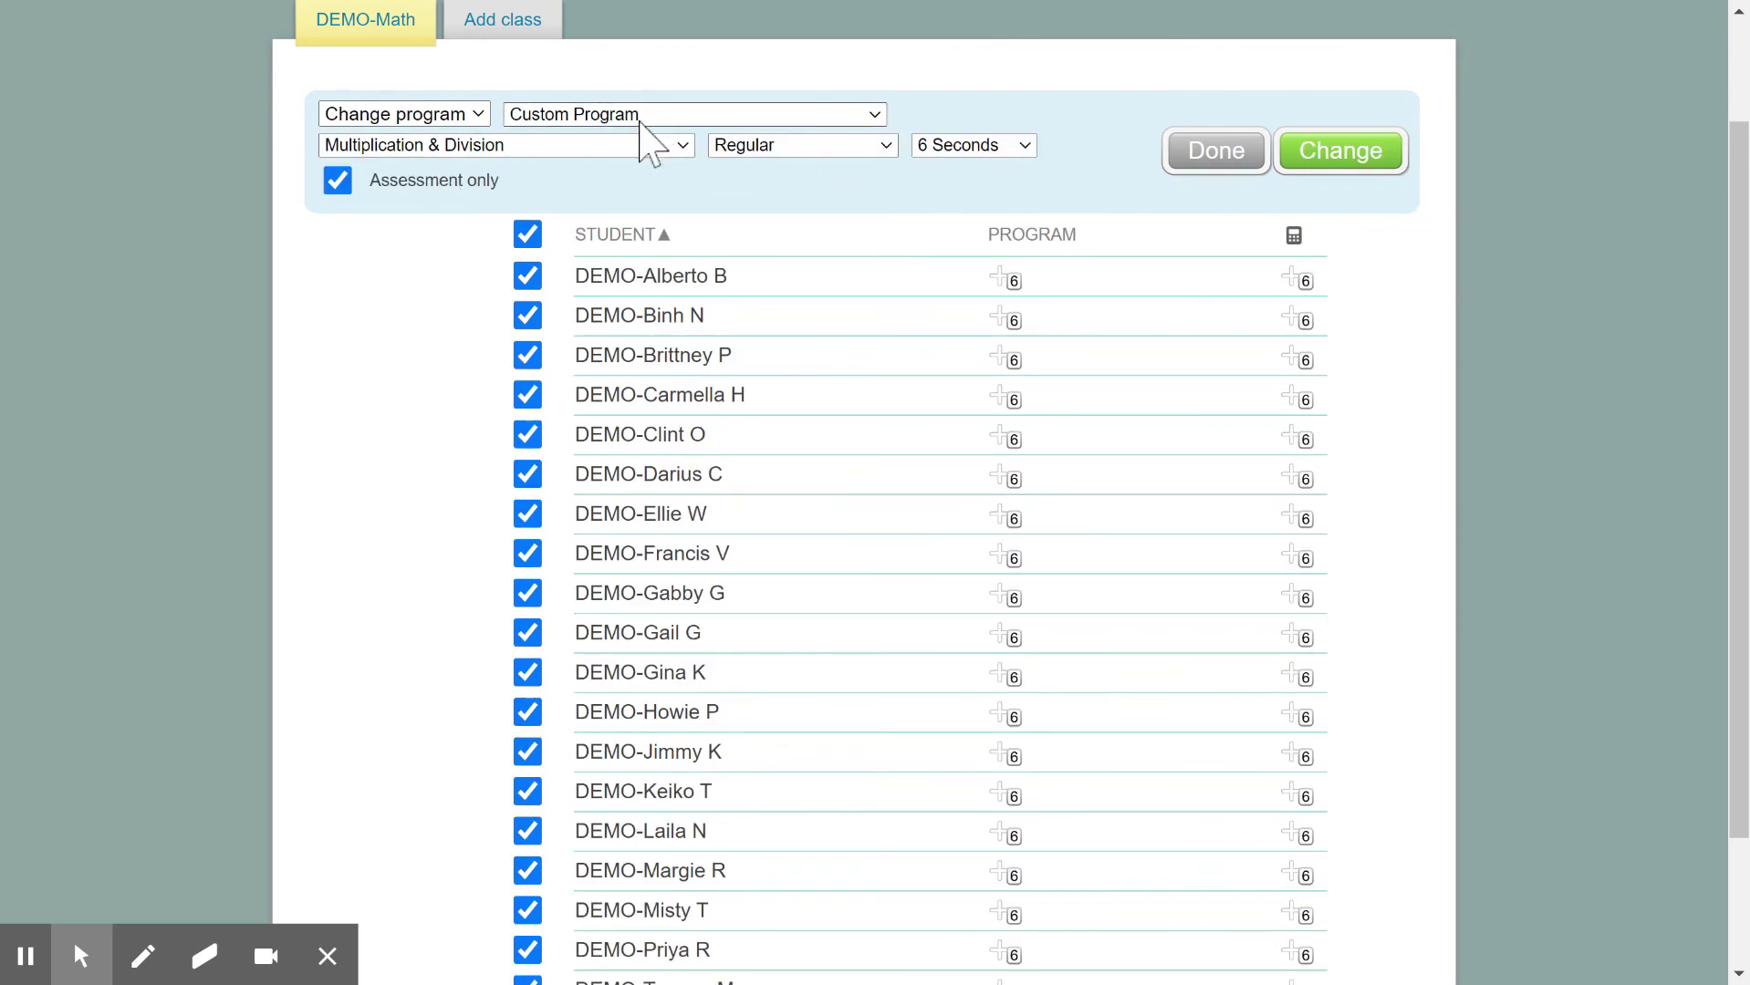
click(1210, 153)
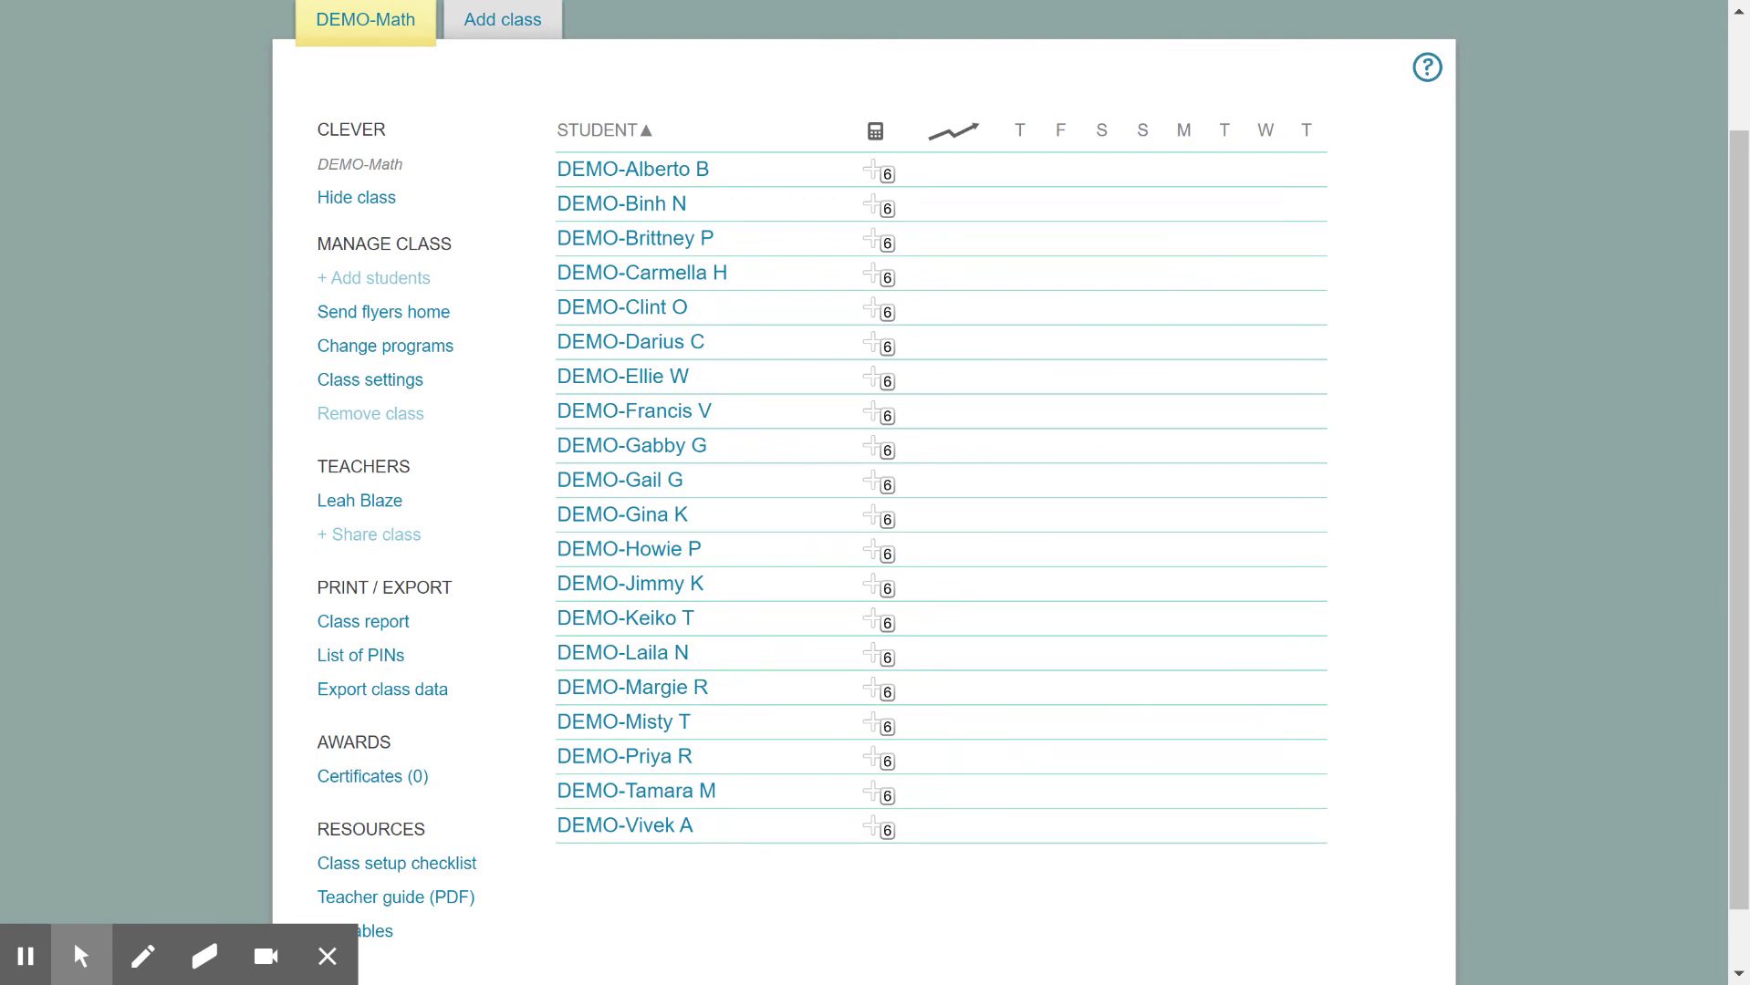
scroll(863, 493, up, 2)
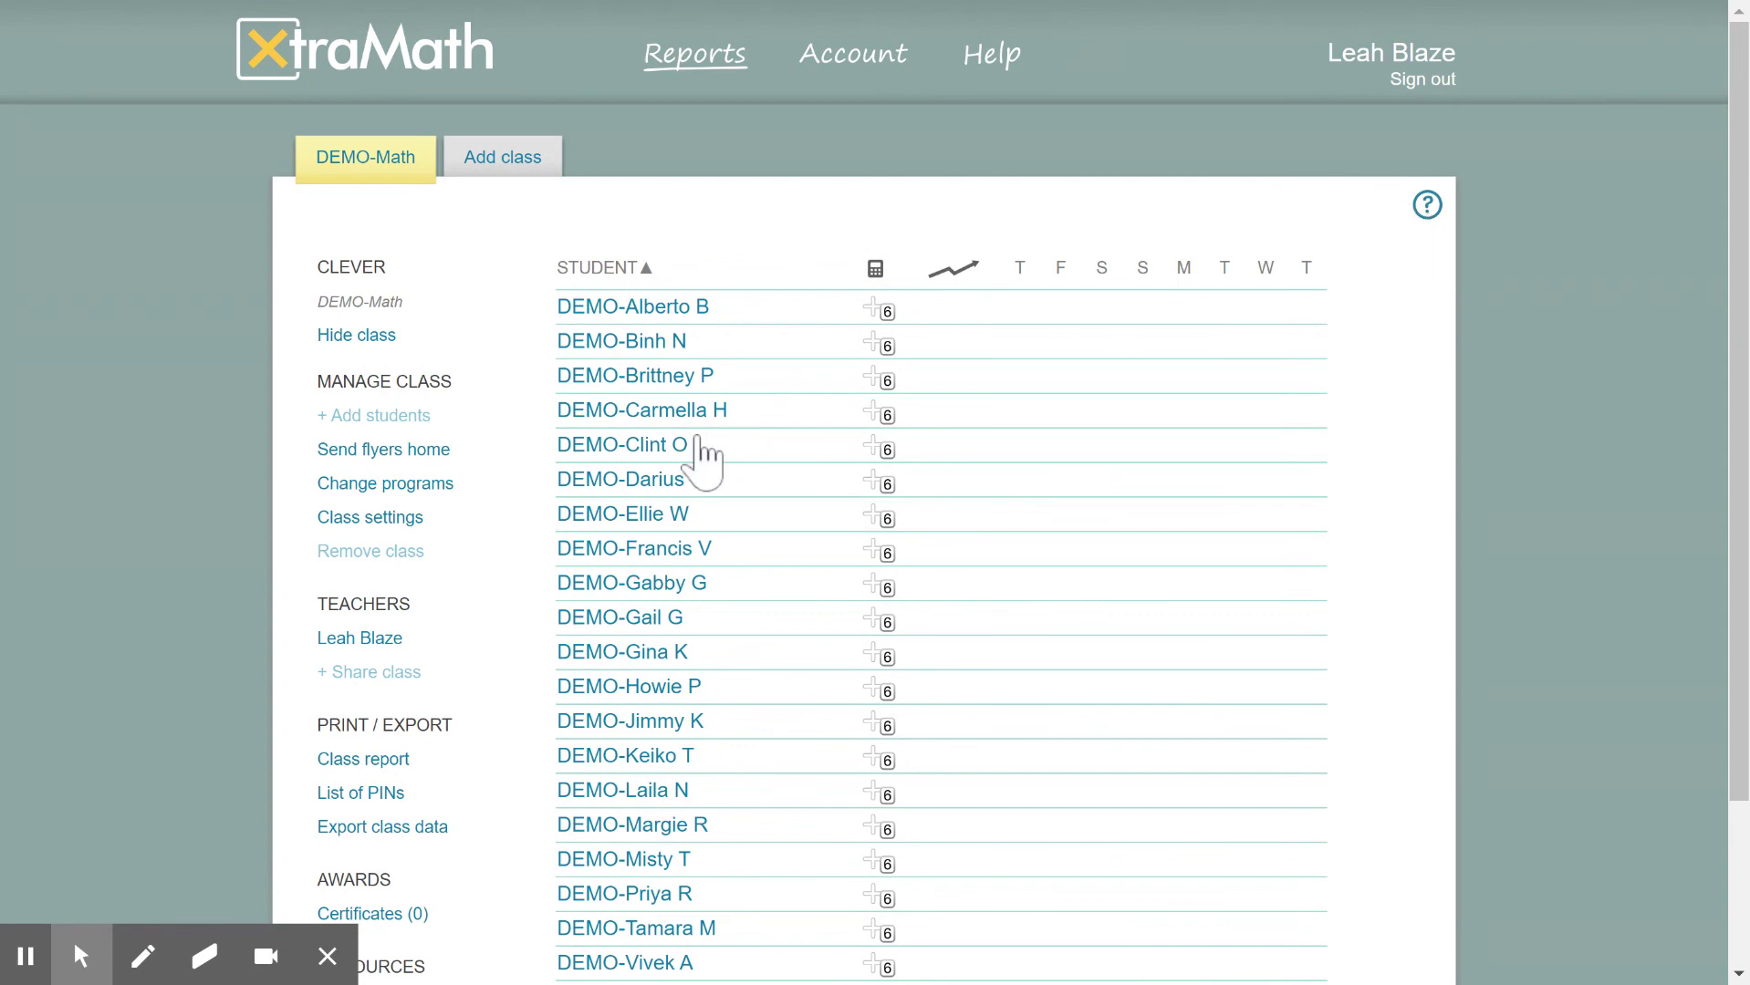
scroll(704, 449, down, 3)
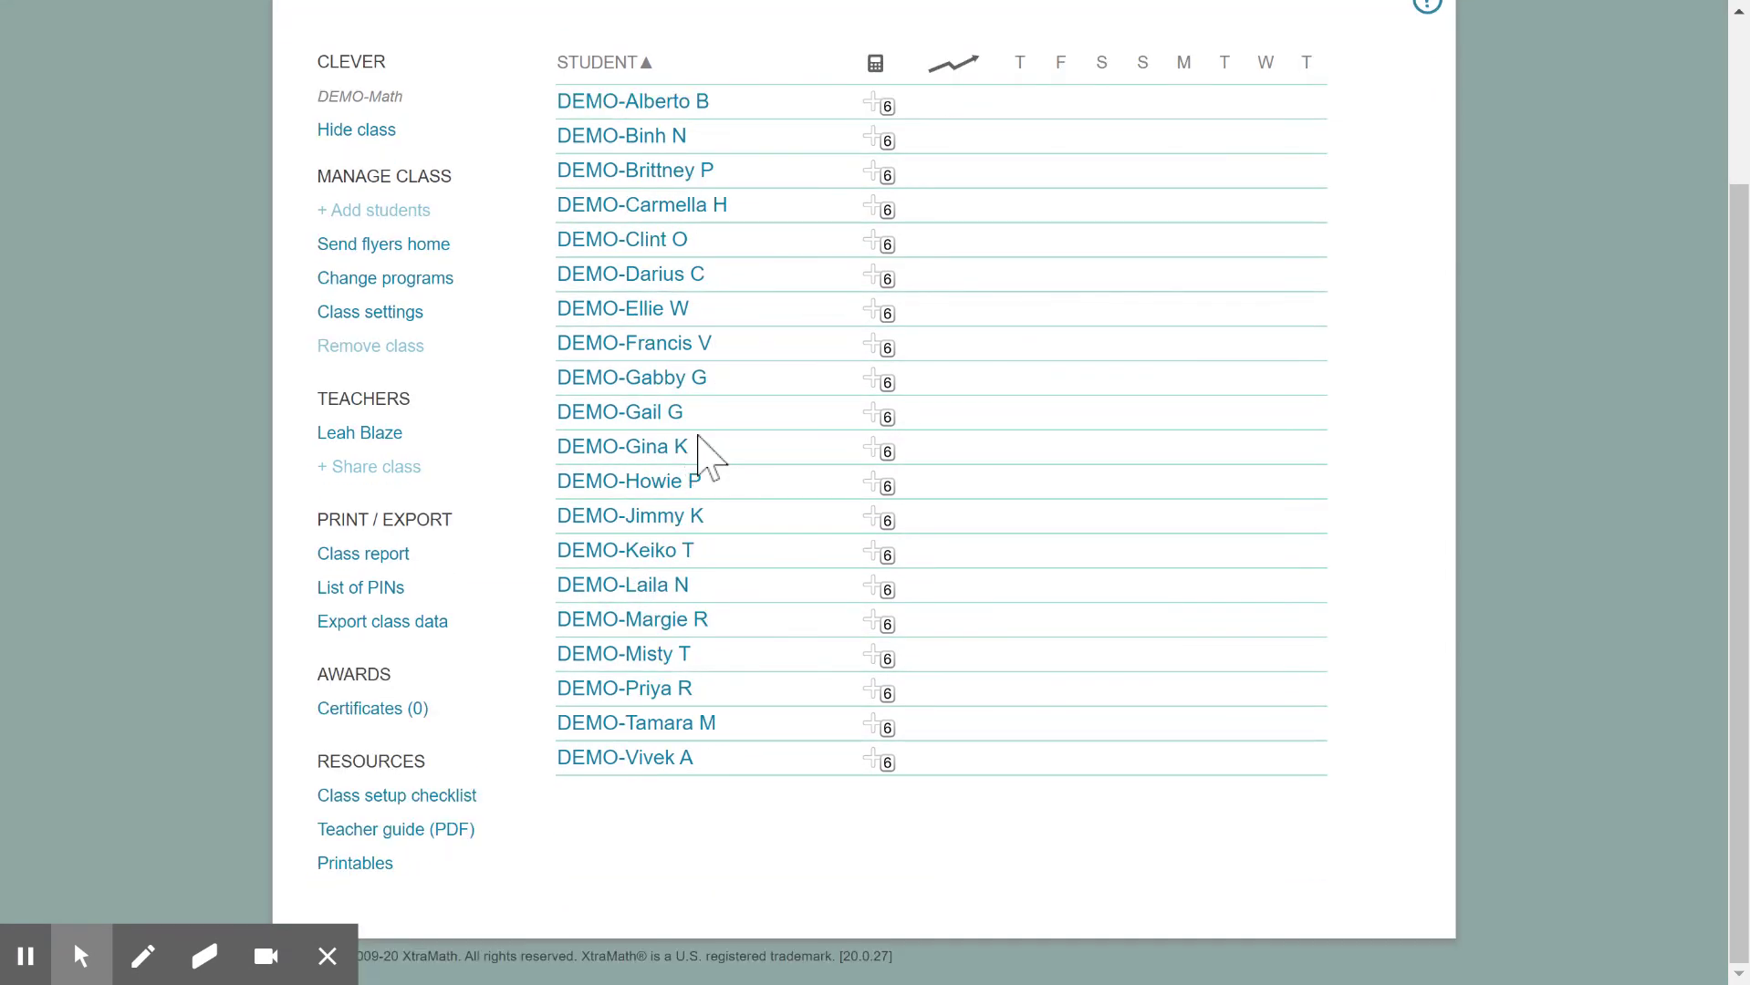